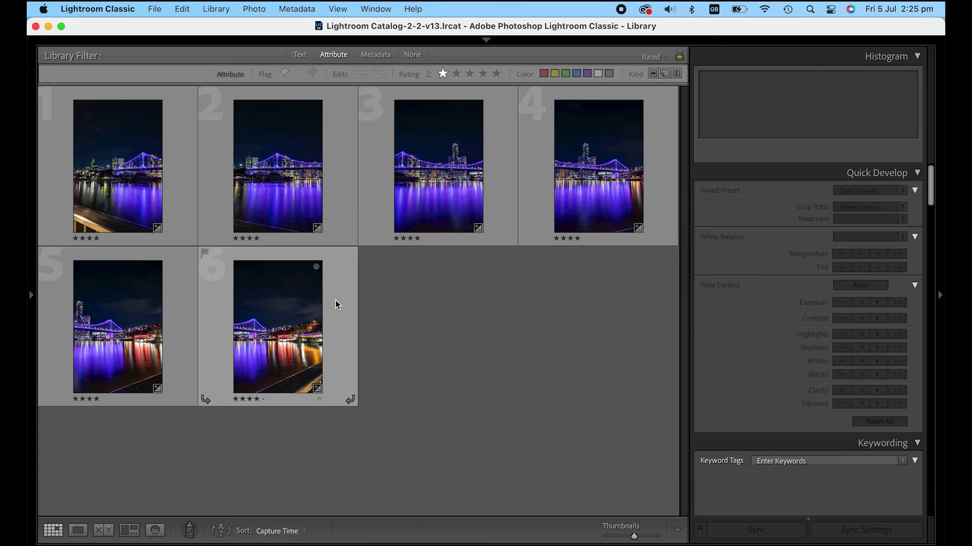
Merge all six Story Bridge night shots into a spherical panorama DNG
click(338, 309)
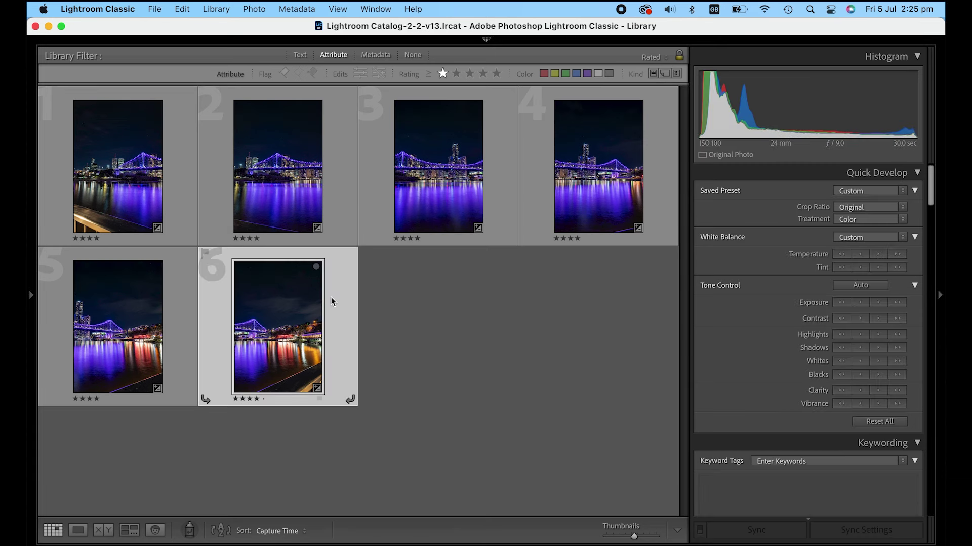
key(super+a)
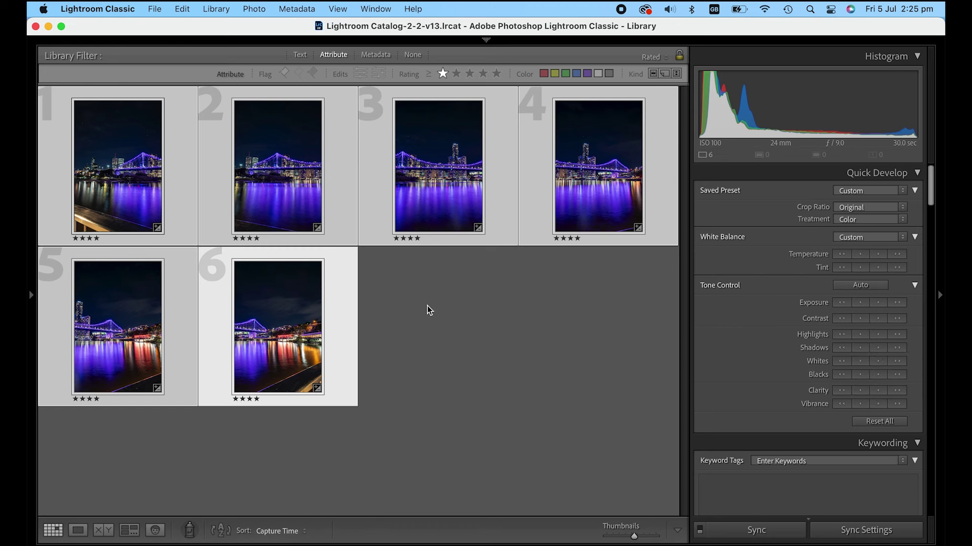
click(246, 9)
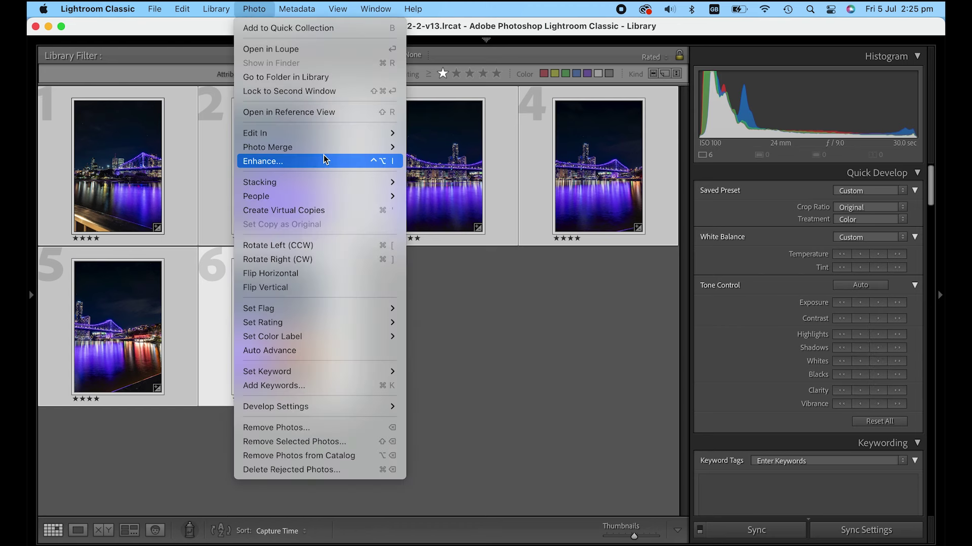
mouse_move(267, 147)
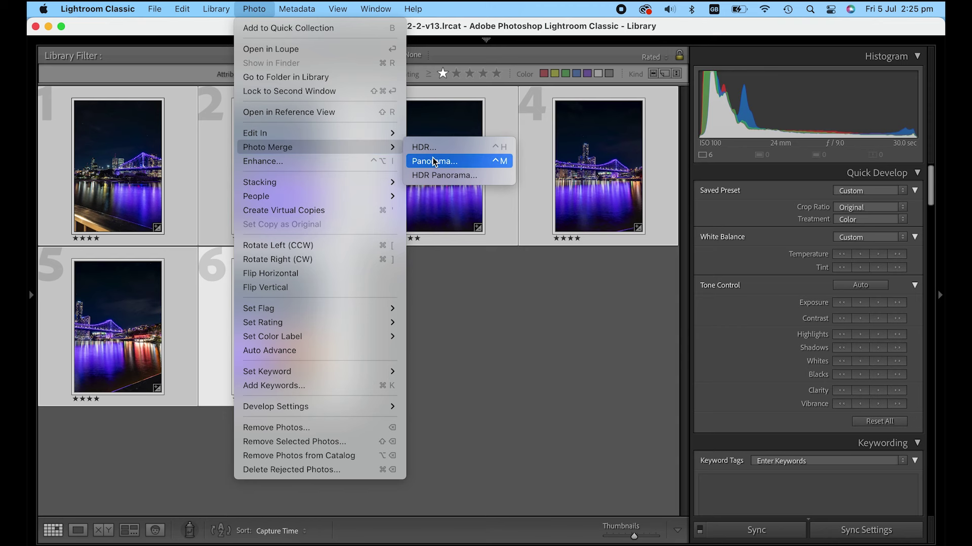
click(433, 162)
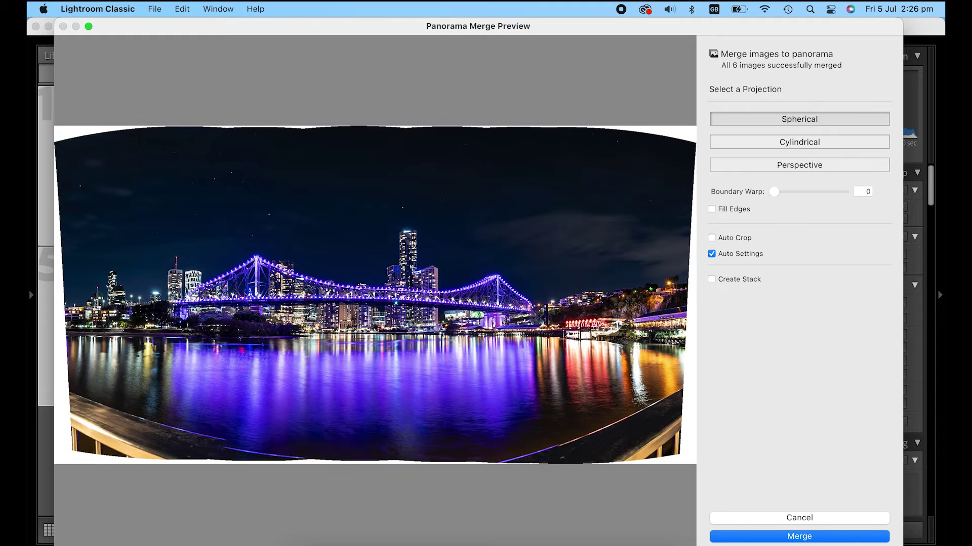
click(799, 537)
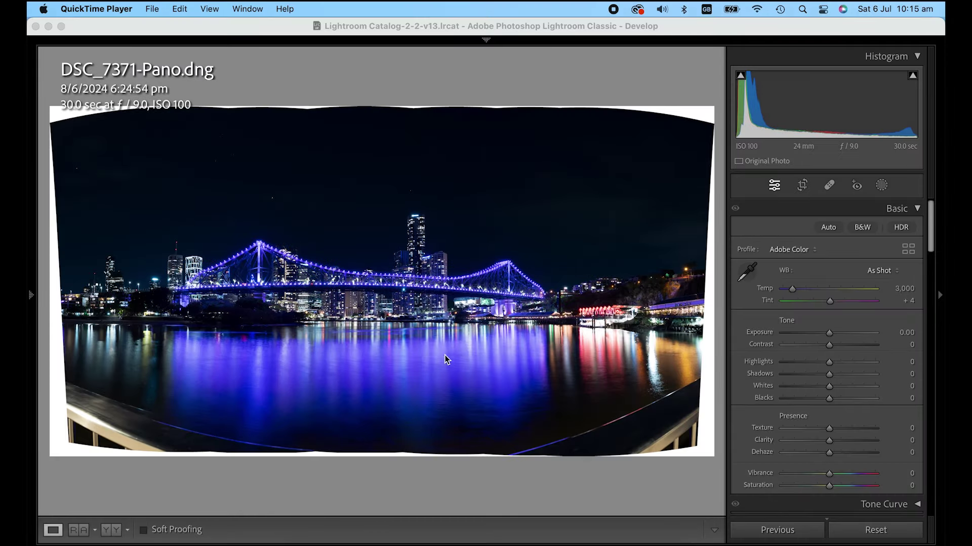
Crop the panorama with an unlocked Custom ratio, trimming the top and bottom edges
click(744, 127)
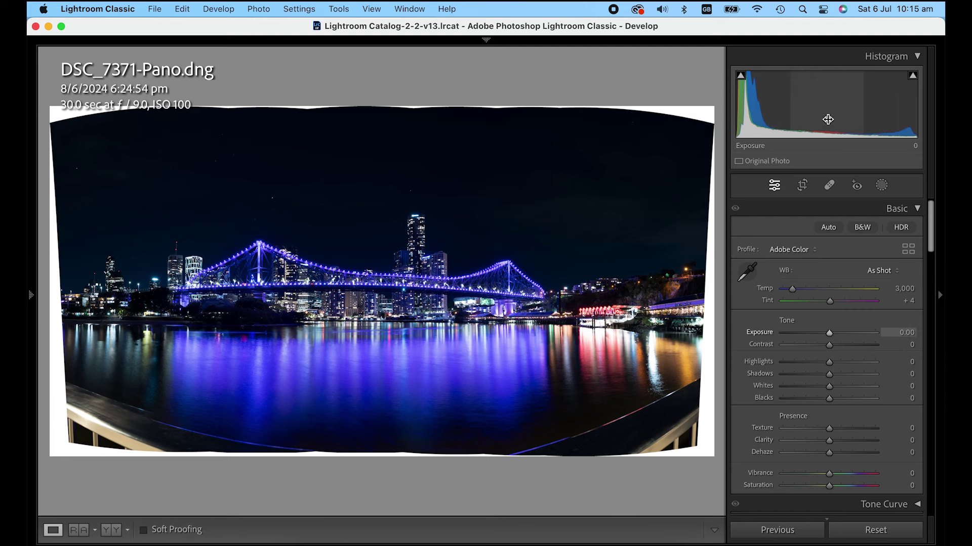
click(802, 186)
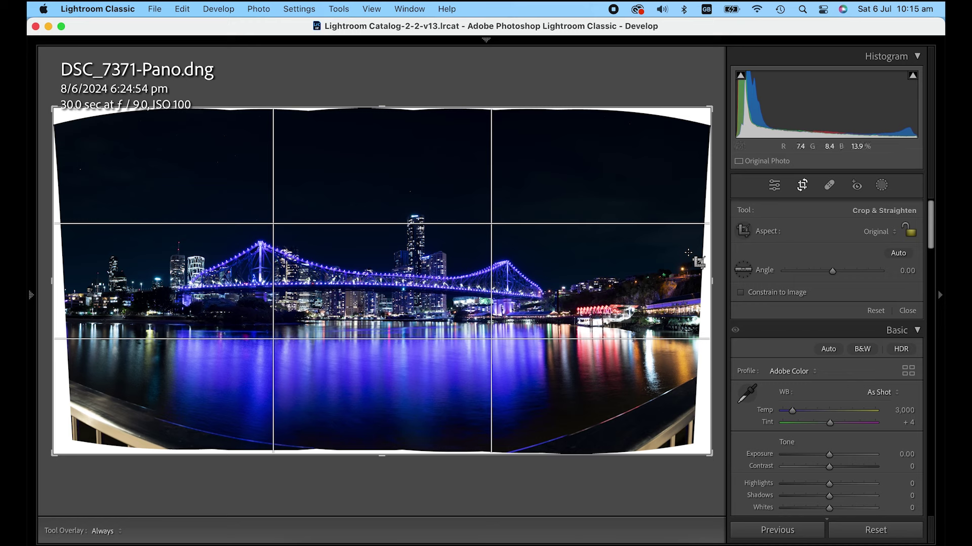
click(878, 232)
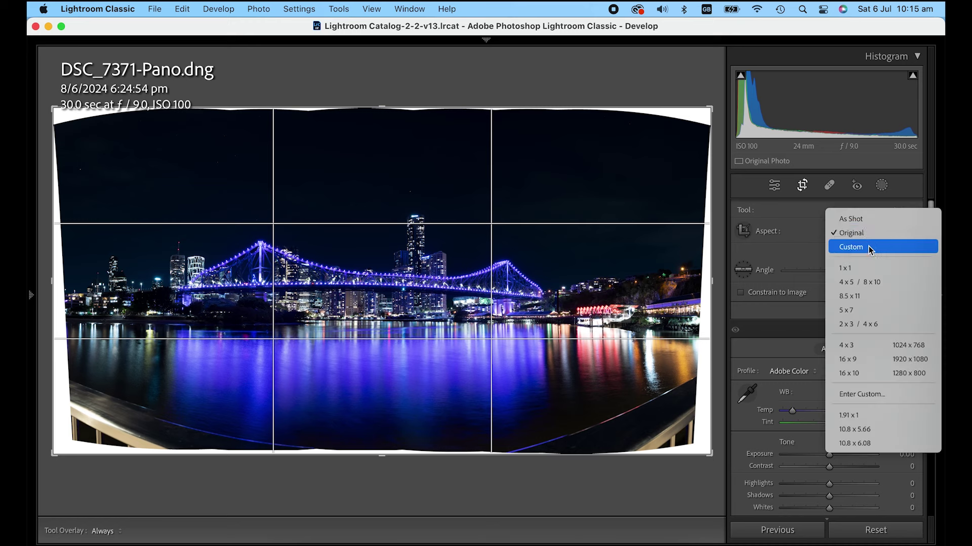
click(868, 246)
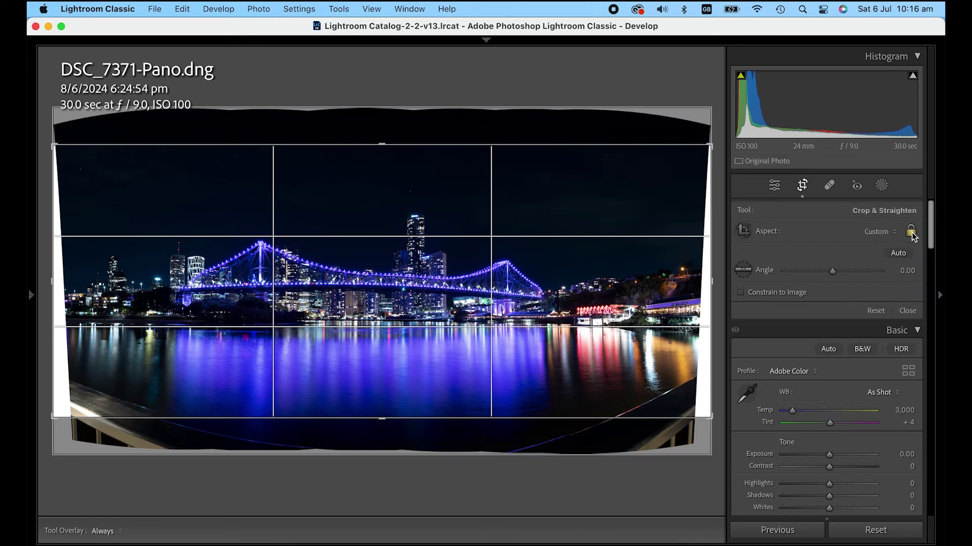
click(911, 233)
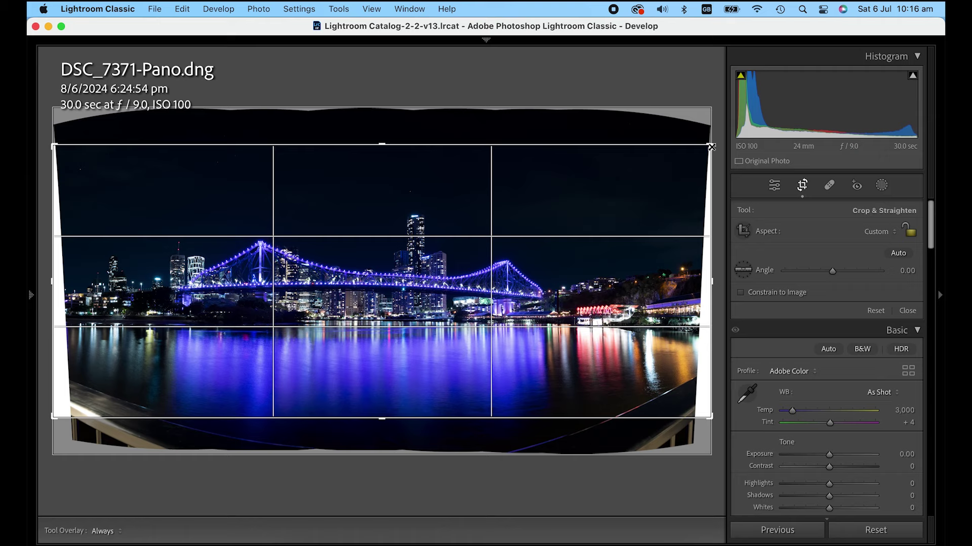
drag(711, 146, 707, 139)
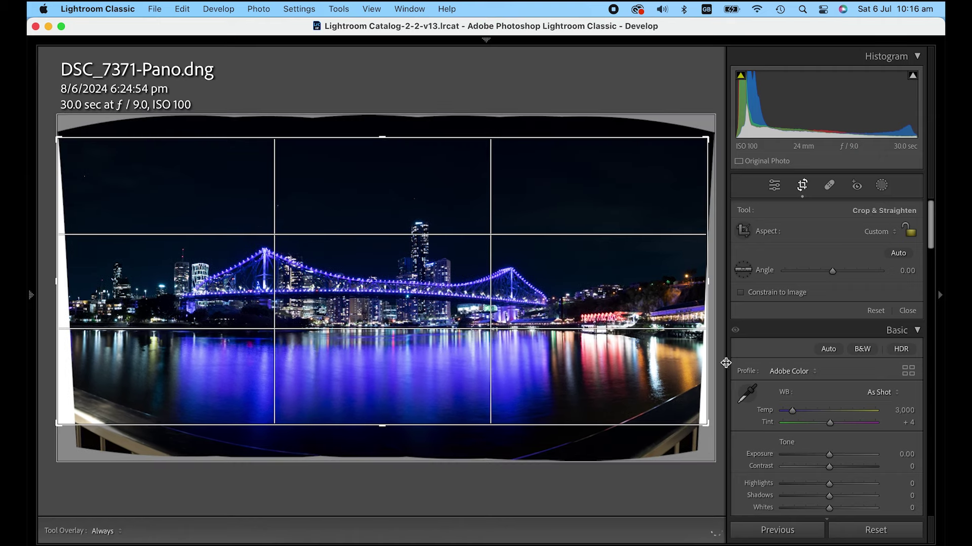
drag(707, 423, 703, 411)
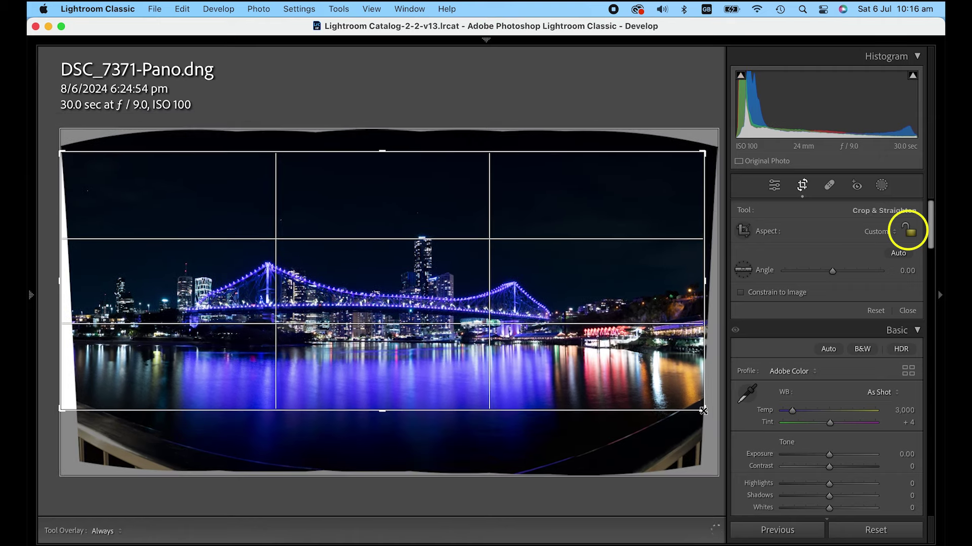
key(Return)
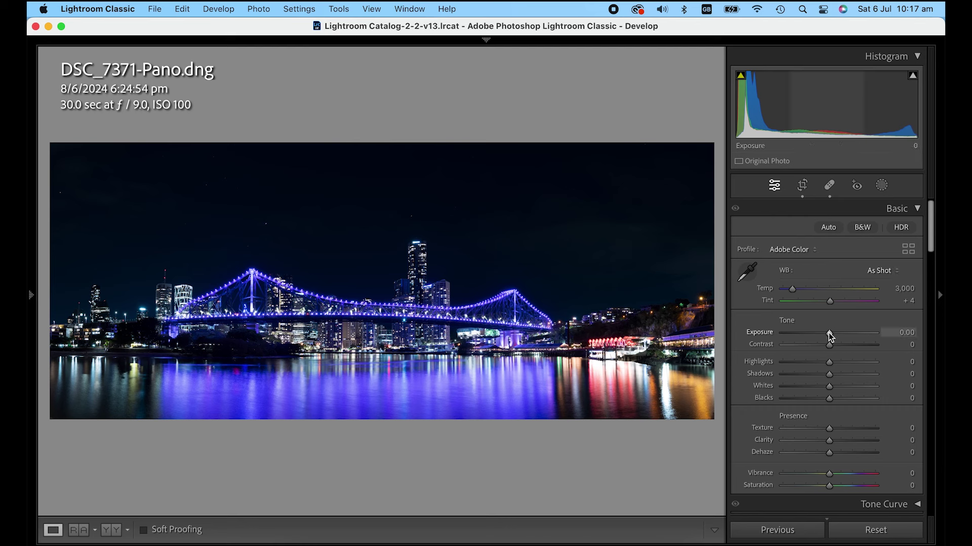
Set the panorama's Exposure to +0.60, Highlights to -60 and Shadows to +52
drag(828, 334, 836, 337)
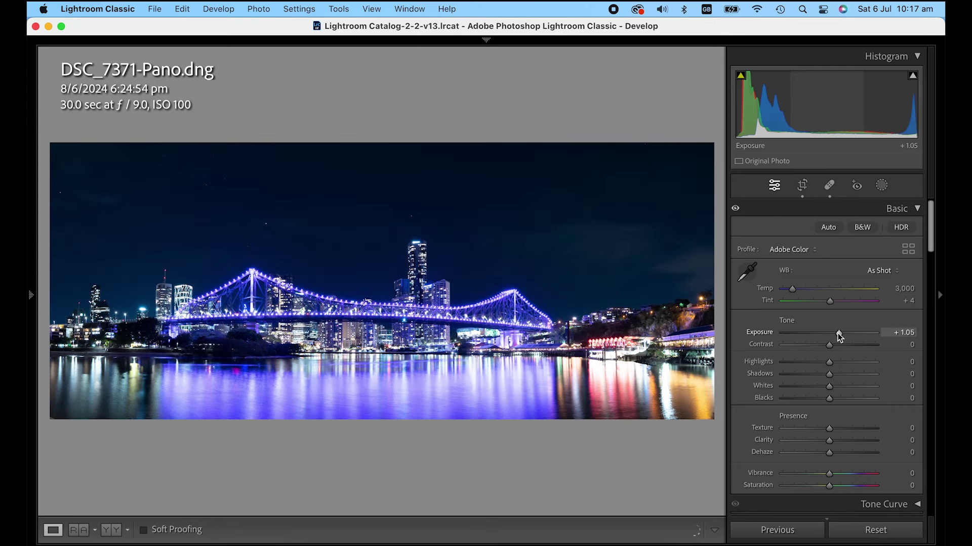
drag(835, 336, 834, 334)
click(478, 304)
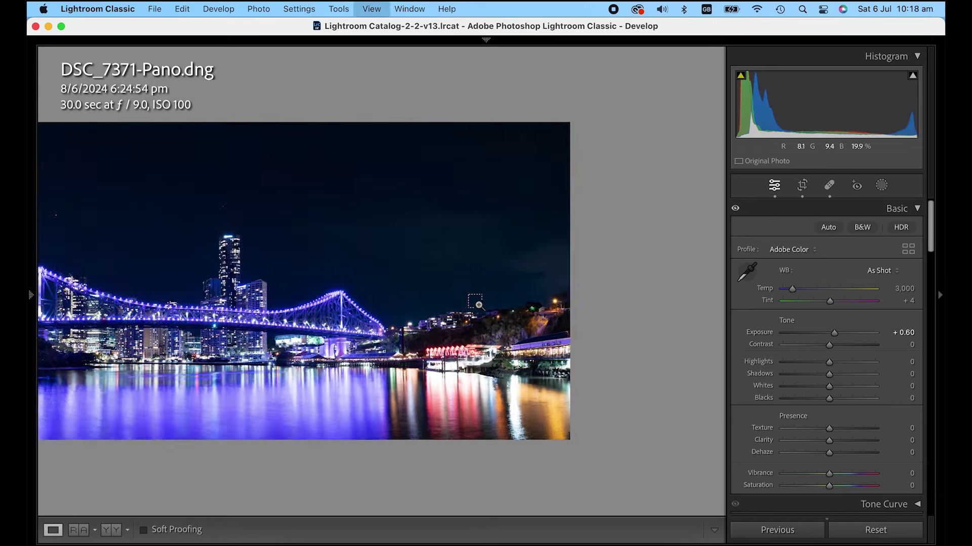
click(479, 305)
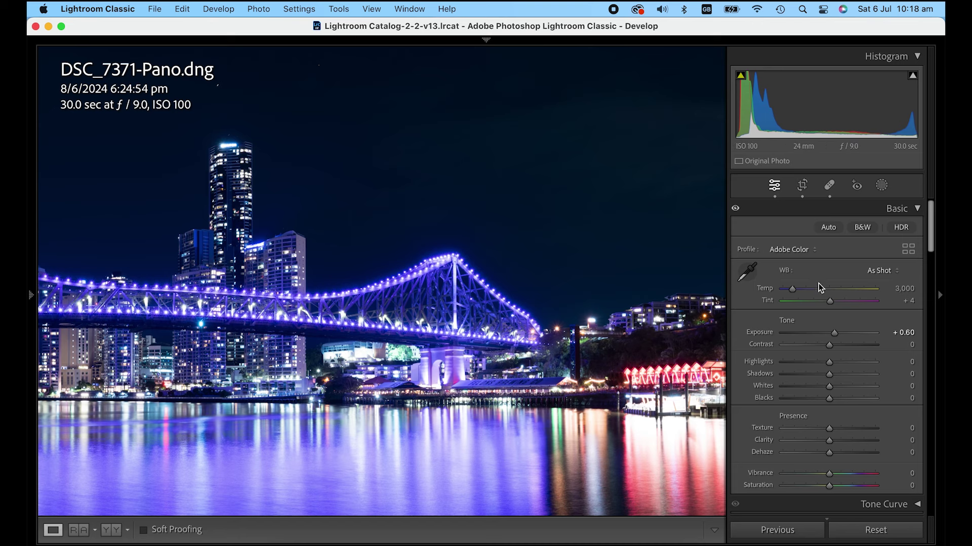
mouse_move(827, 362)
mouse_down()
mouse_move(797, 367)
mouse_move(849, 374)
mouse_up()
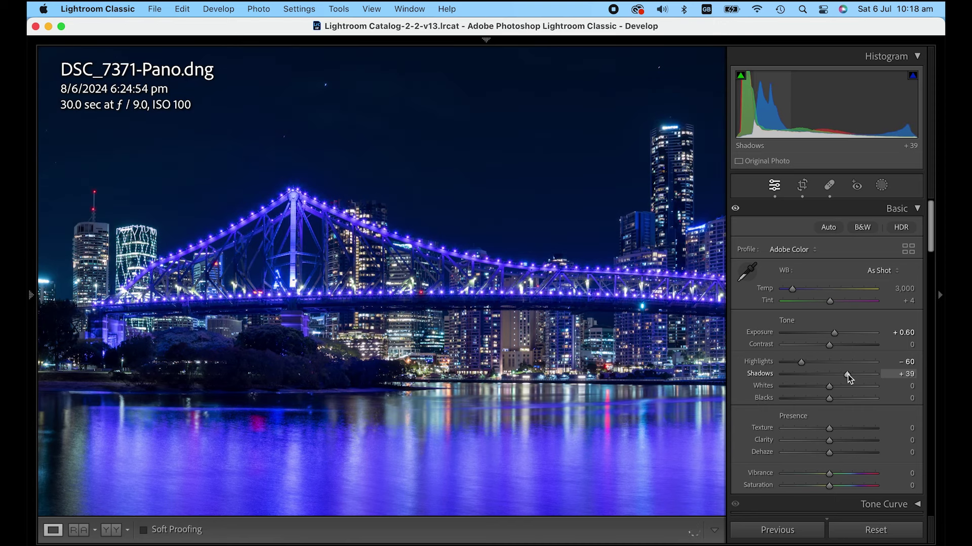
drag(848, 375, 853, 376)
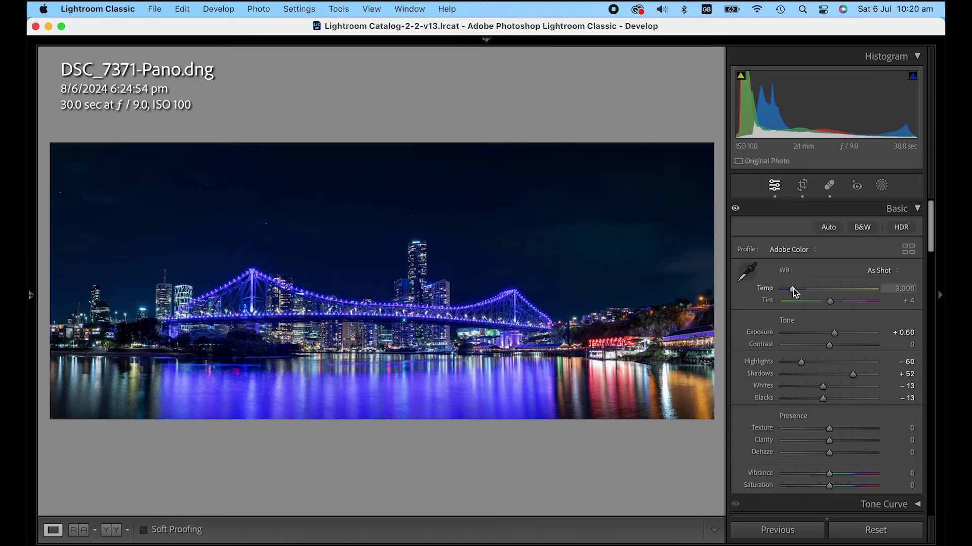
Warm the panorama's white balance temperature slightly
drag(793, 293, 799, 292)
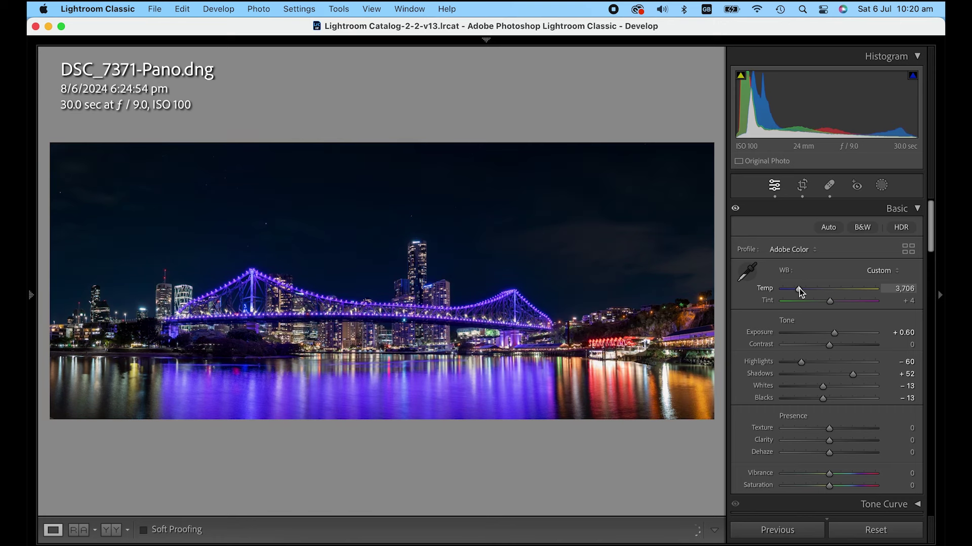
drag(799, 288, 799, 289)
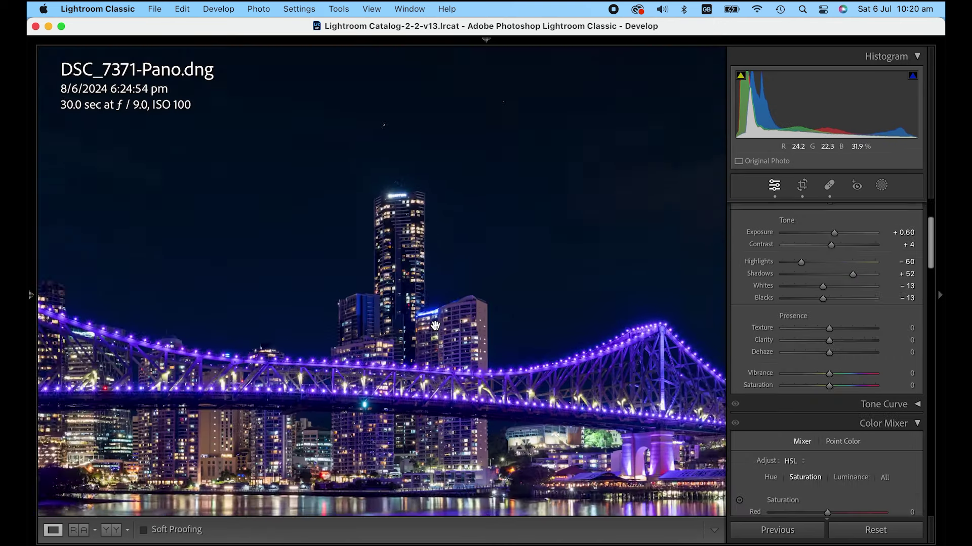
key(super+equal)
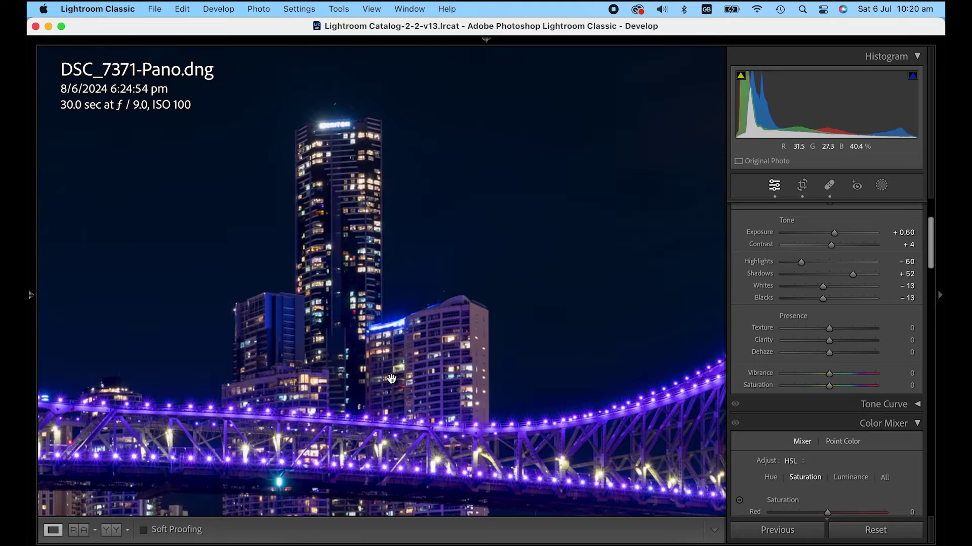
drag(391, 379, 468, 257)
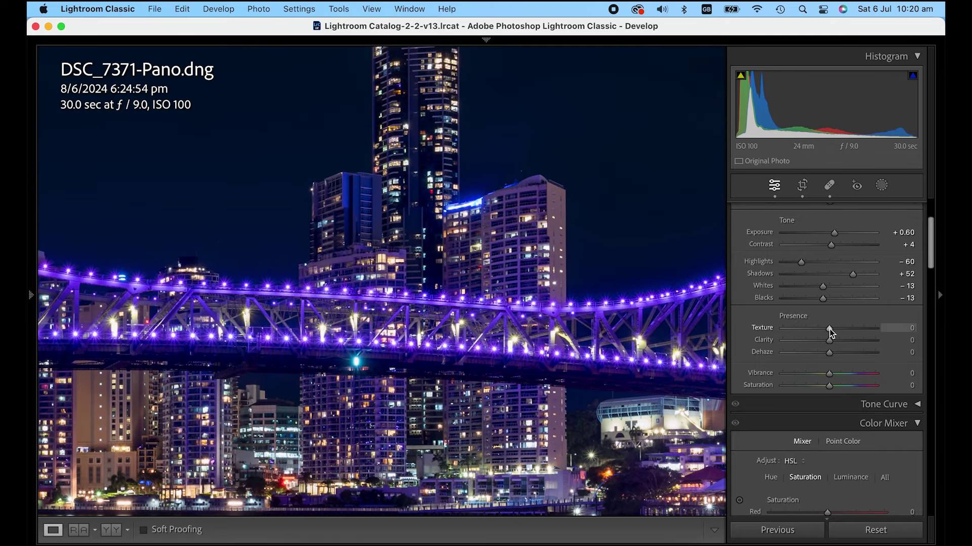
Add a little texture and about +10 vibrance to the panorama
drag(830, 330, 839, 340)
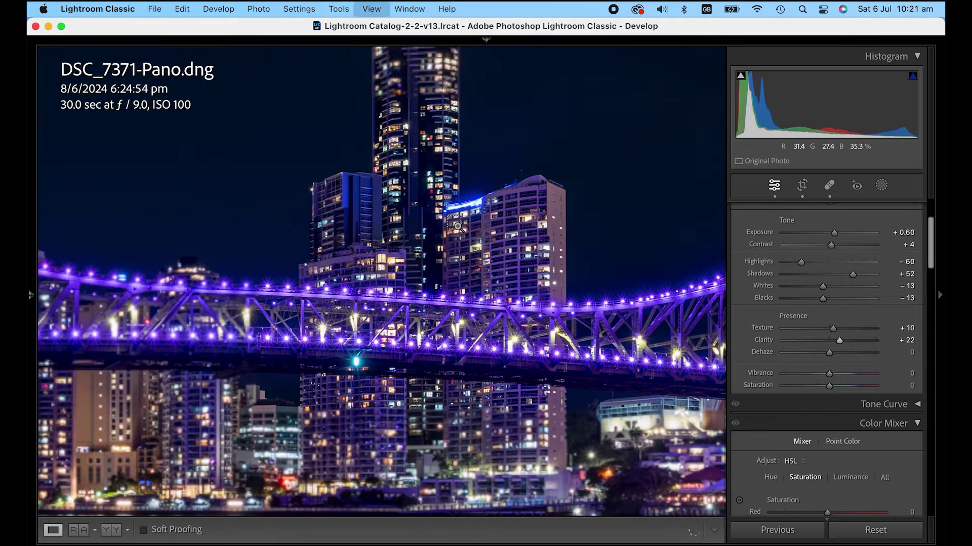
click(457, 226)
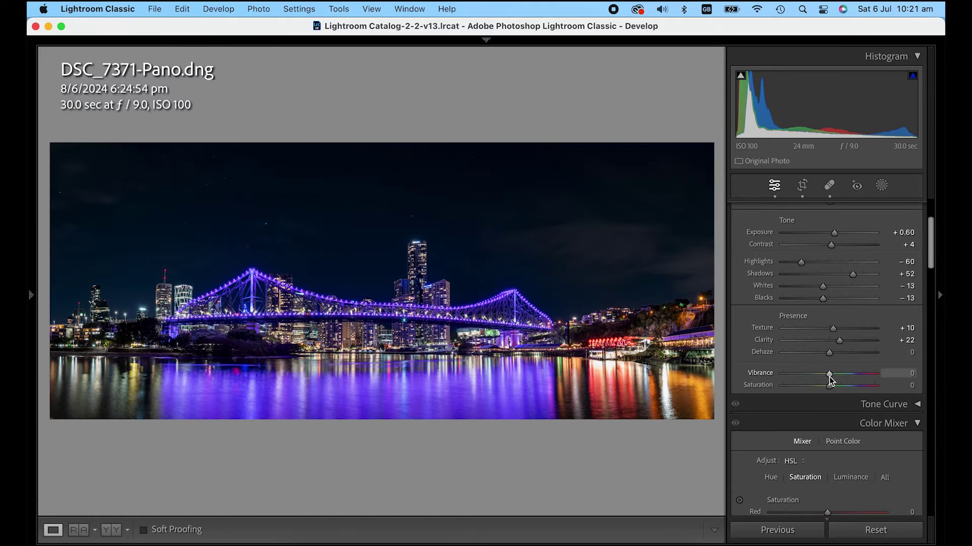
drag(829, 372, 839, 374)
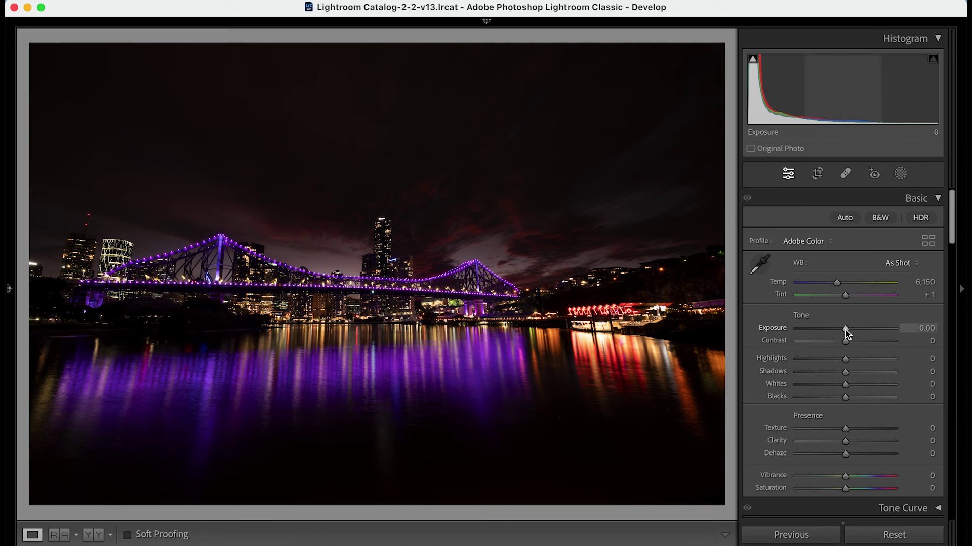
Raise Exposure to +1.70 and pull Highlights to -53, comparing with the original
drag(846, 330, 860, 329)
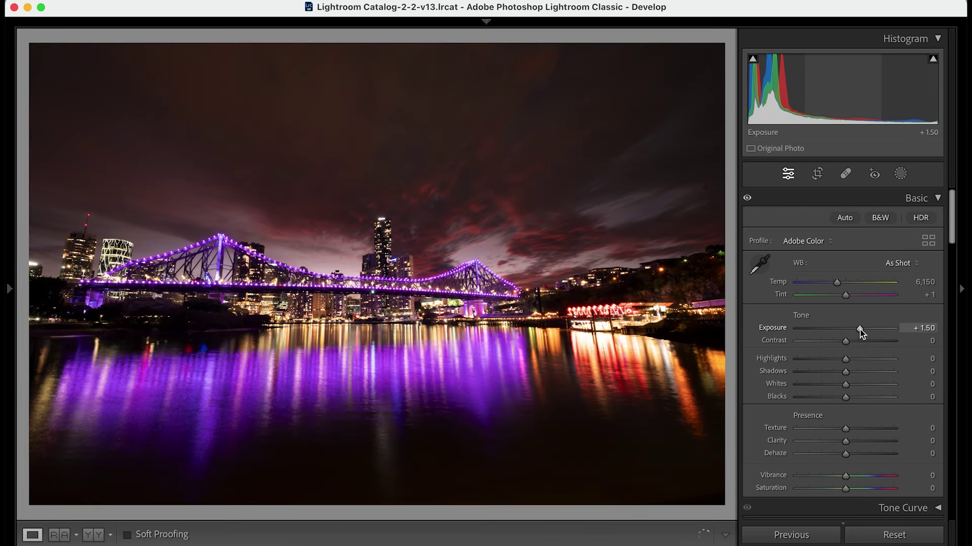
drag(861, 328, 861, 329)
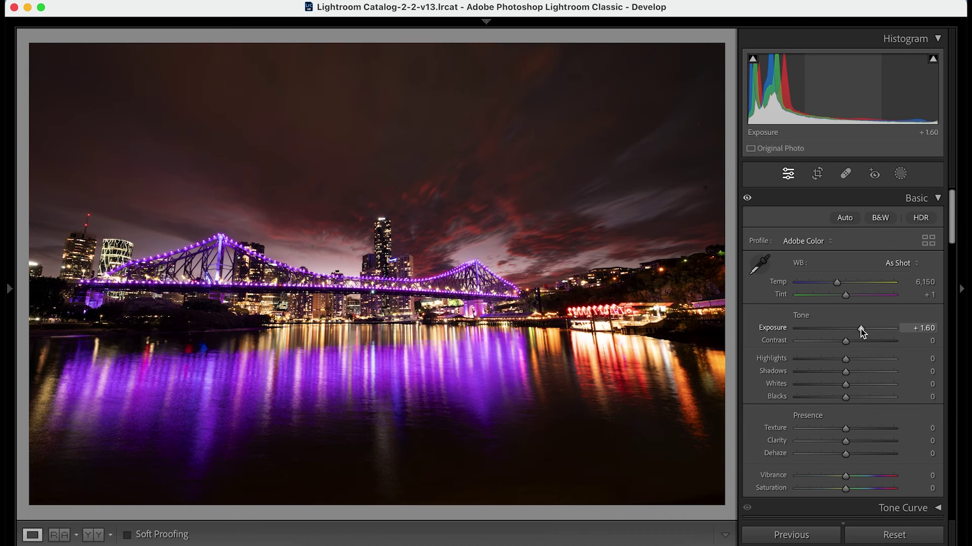
drag(858, 329, 862, 329)
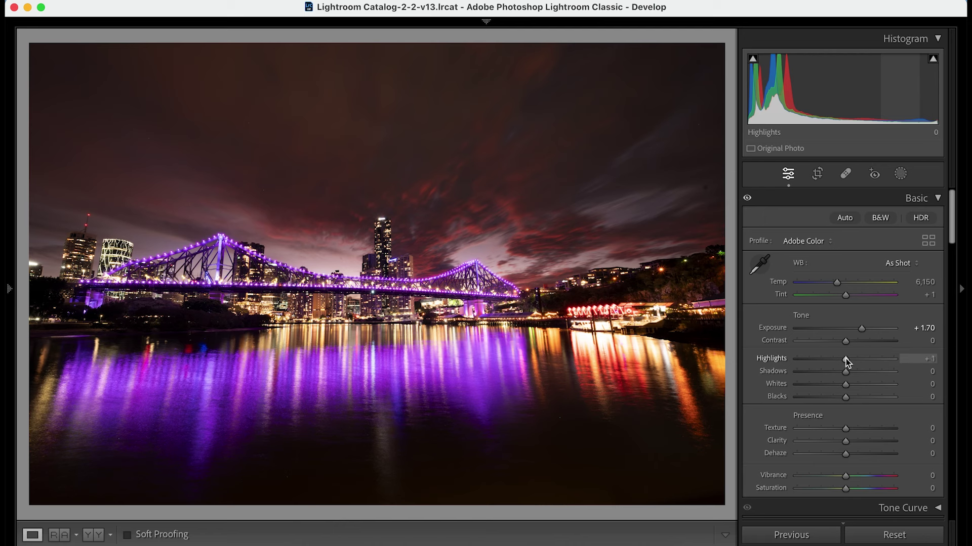
drag(847, 359, 820, 362)
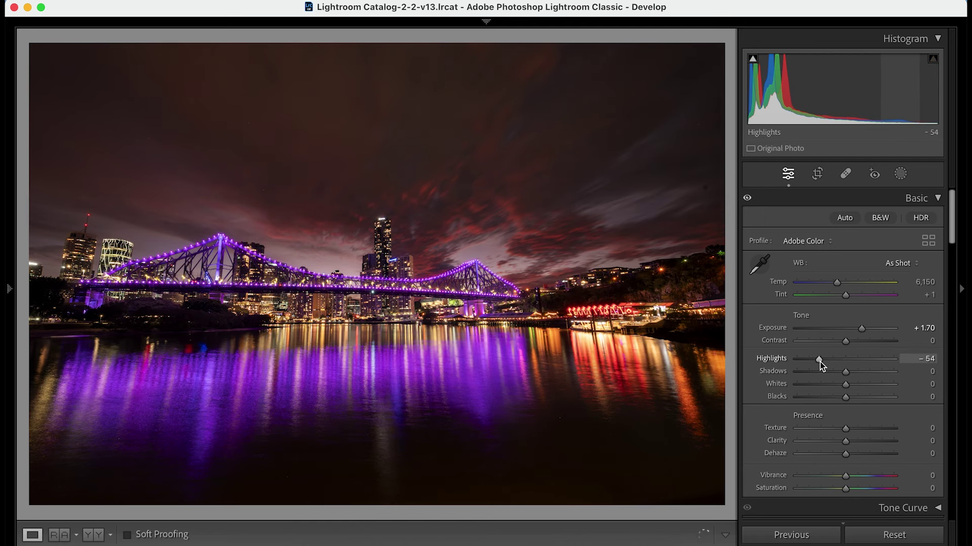
click(386, 273)
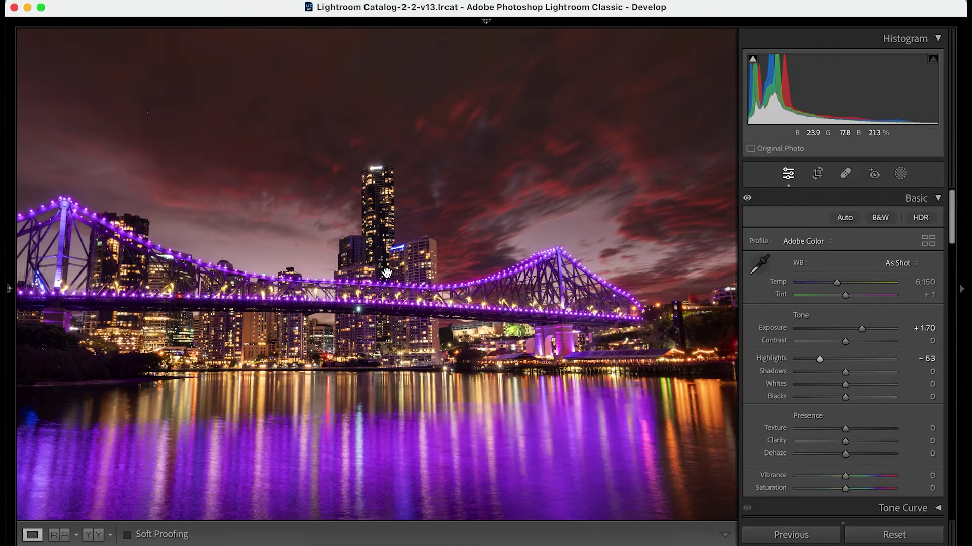
mouse_move(386, 274)
mouse_down()
mouse_move(216, 237)
mouse_move(433, 284)
mouse_up()
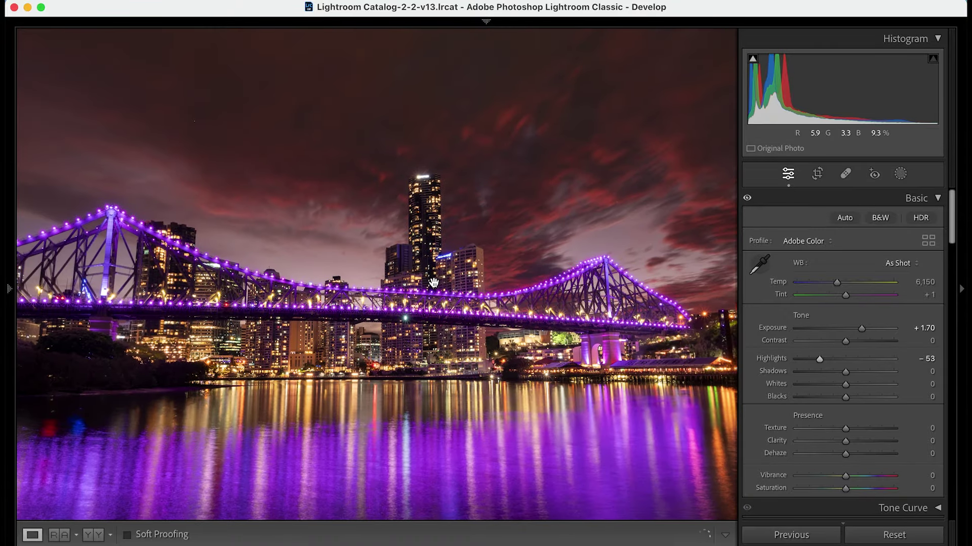
key(backslash)
key(backslash)
click(444, 289)
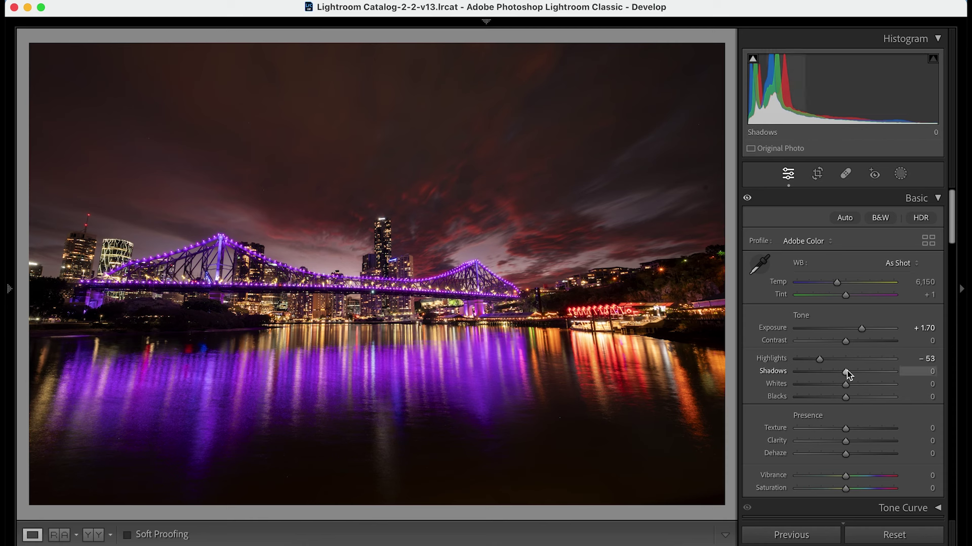
Lift Shadows to +62, Whites to +21, Blacks to +17 and set Contrast +25
drag(847, 375, 876, 373)
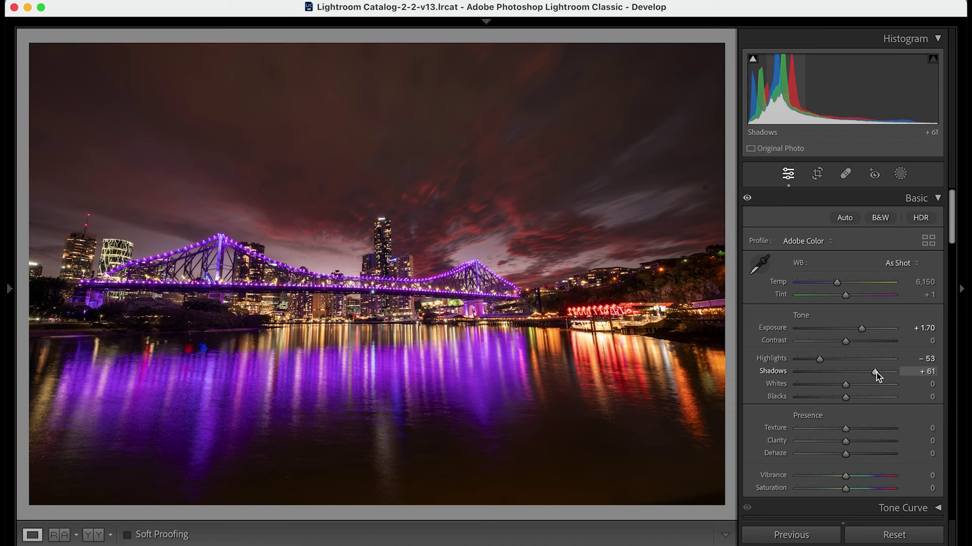
drag(876, 373, 877, 373)
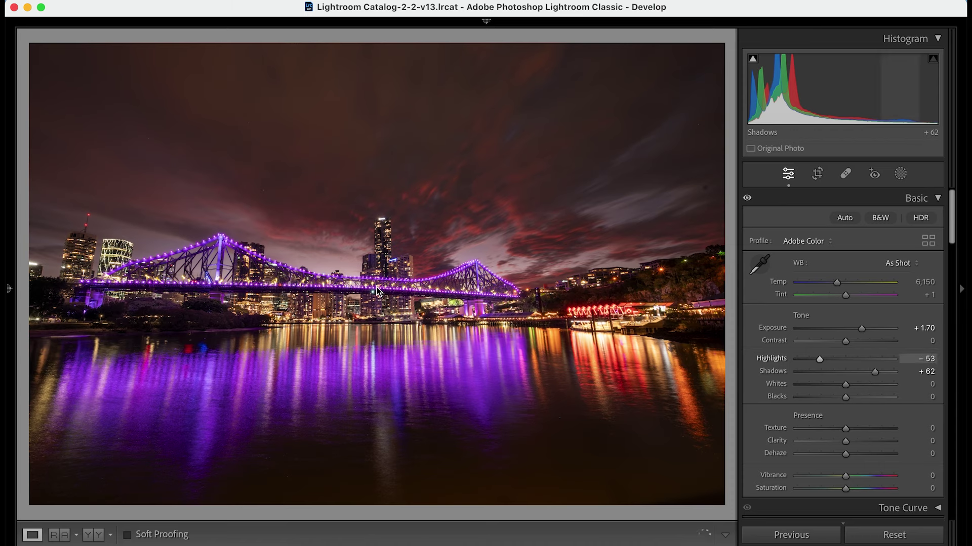
scroll(375, 288, up, 2)
scroll(426, 243, up, 3)
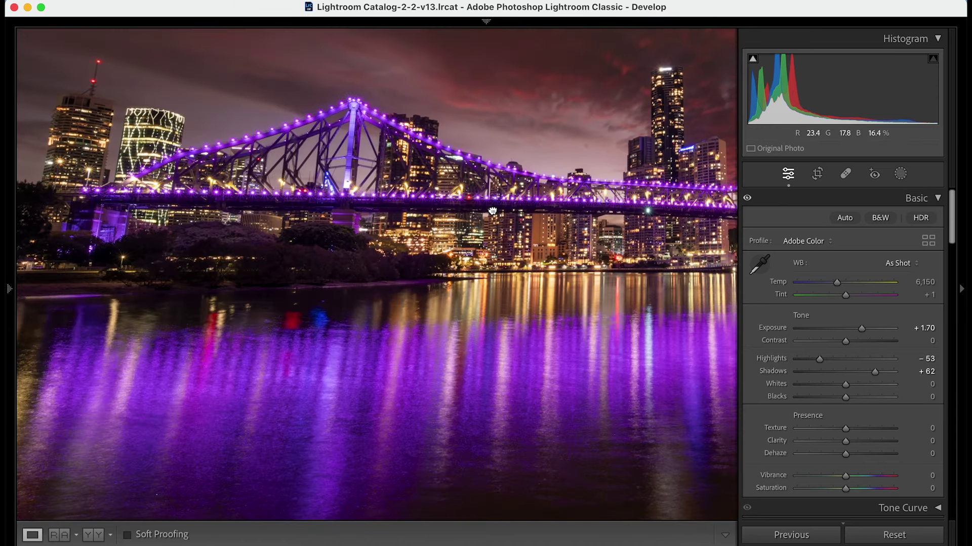
scroll(493, 205, down, 2)
scroll(426, 209, down, 1)
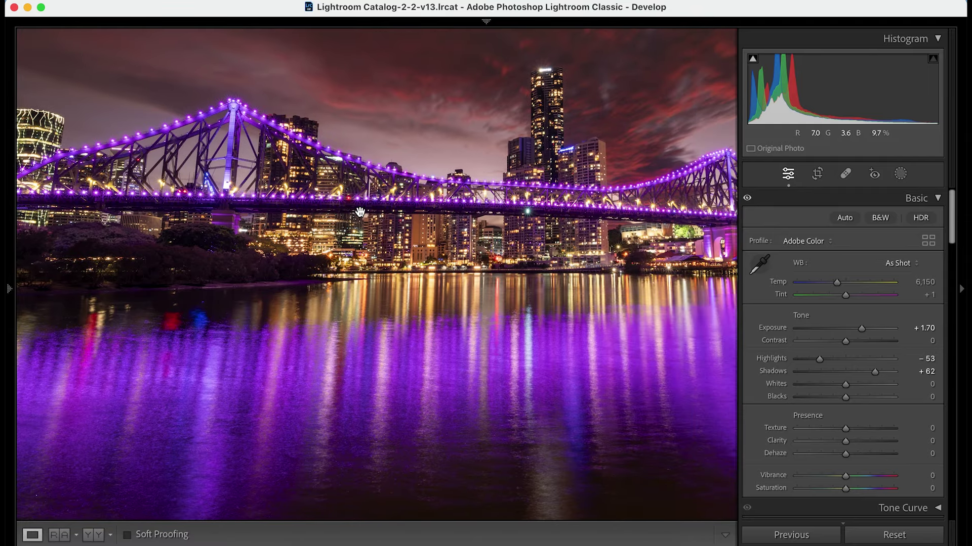
scroll(361, 214, down, 2)
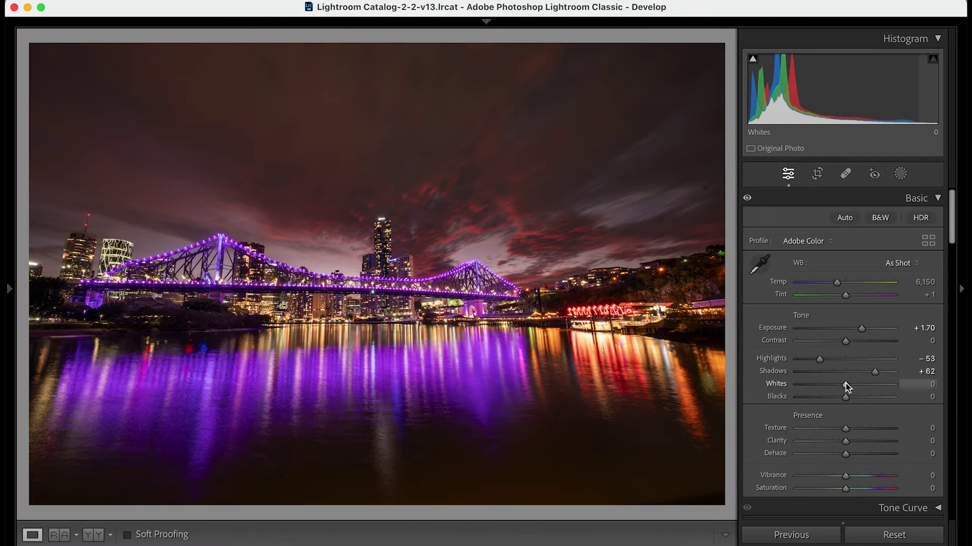
drag(847, 387, 848, 387)
drag(849, 385, 855, 387)
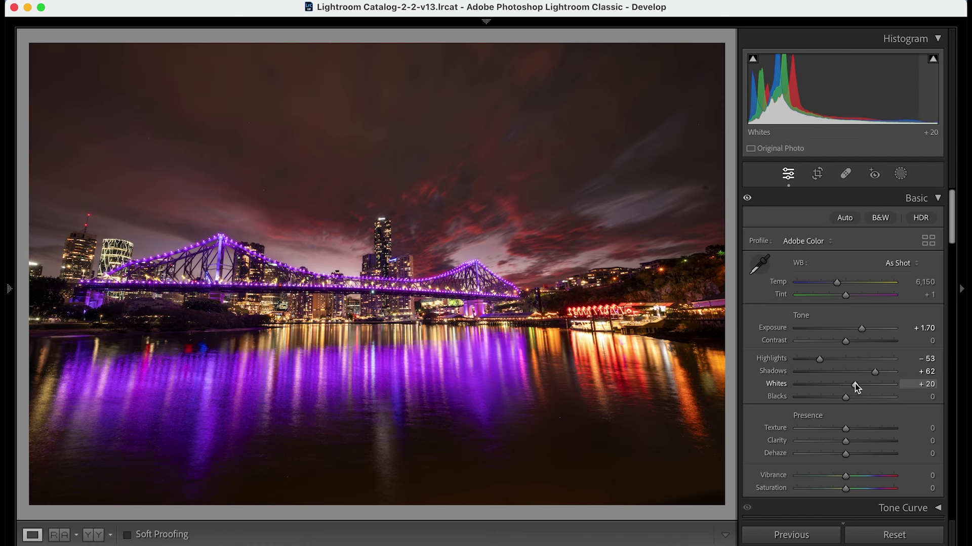
drag(856, 383, 856, 384)
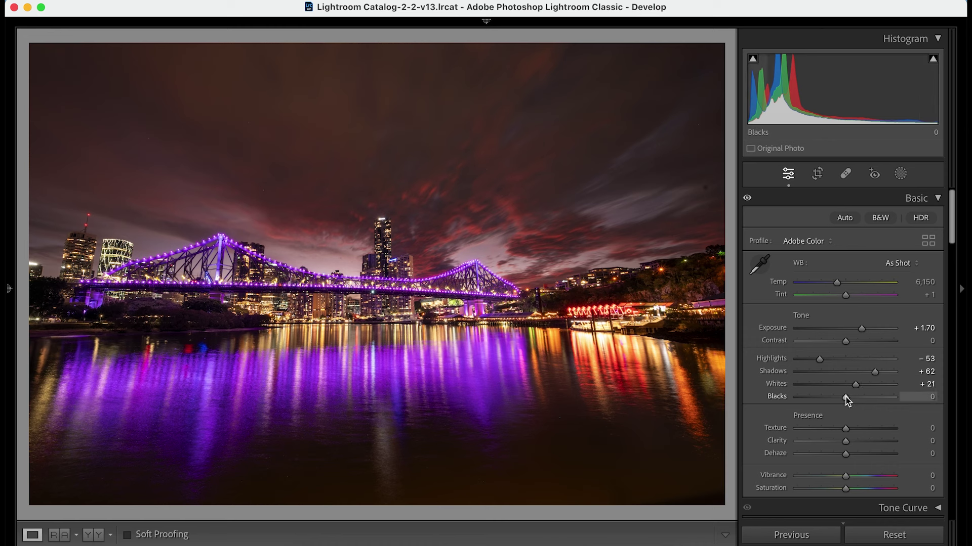
drag(851, 396, 854, 397)
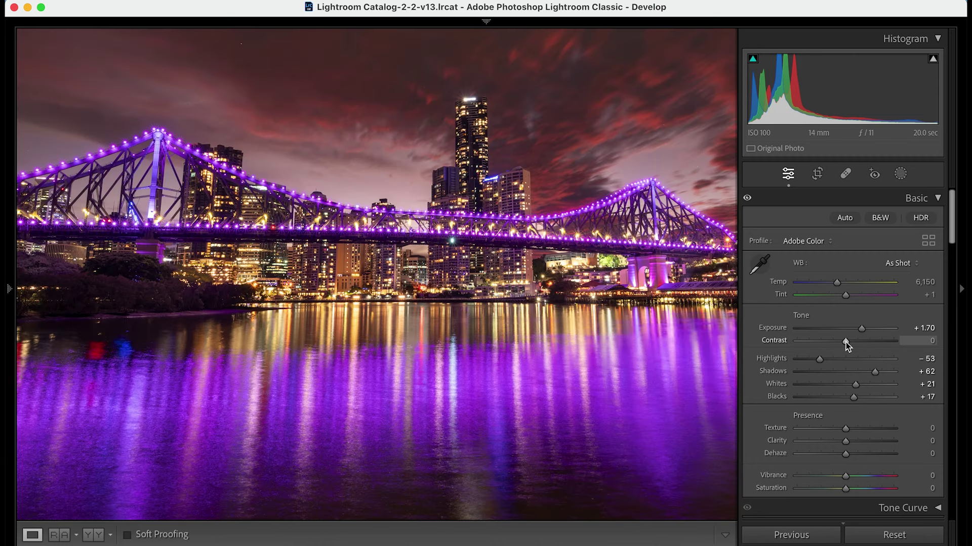
drag(846, 343, 863, 344)
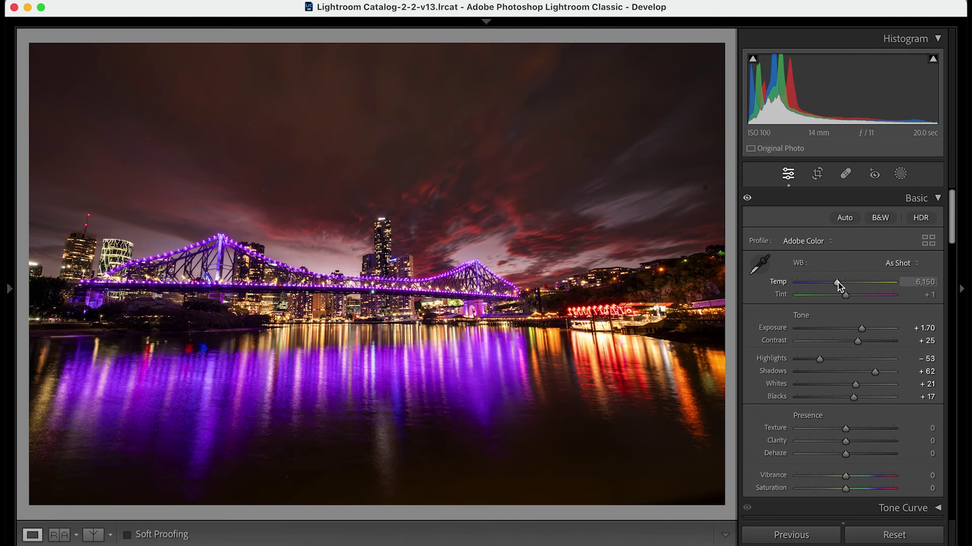
click(477, 257)
Give the night bridge photo Texture +7 and Clarity +8
drag(303, 308, 387, 258)
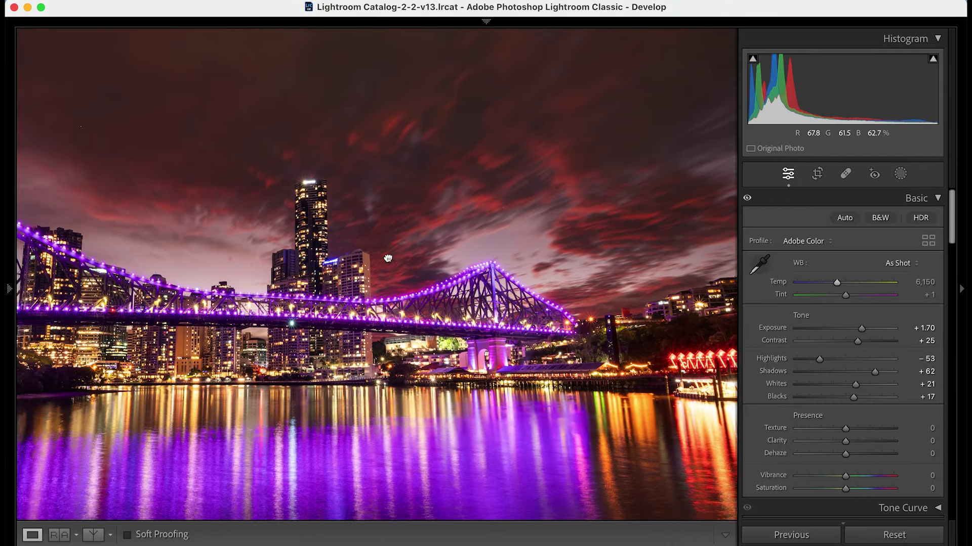
click(387, 260)
scroll(806, 376, down, 5)
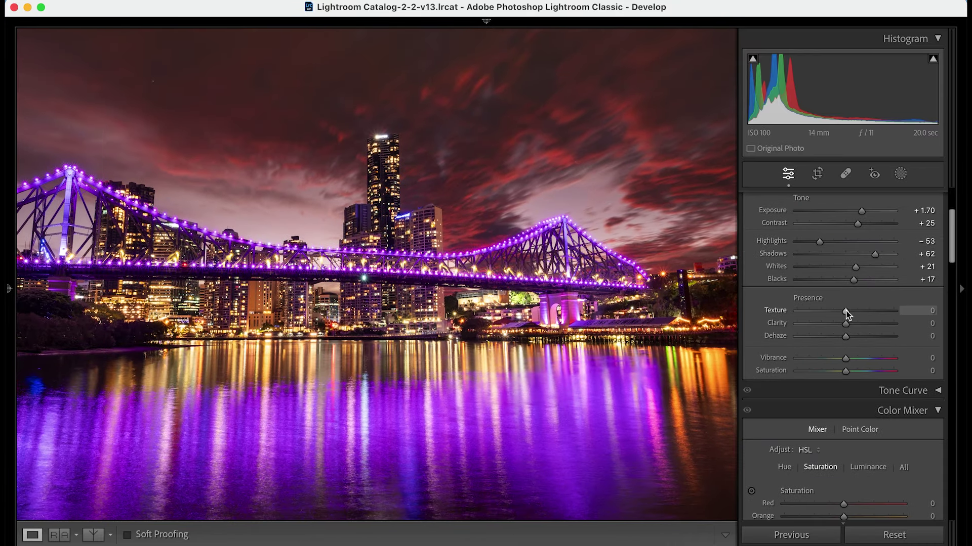
drag(845, 310, 849, 312)
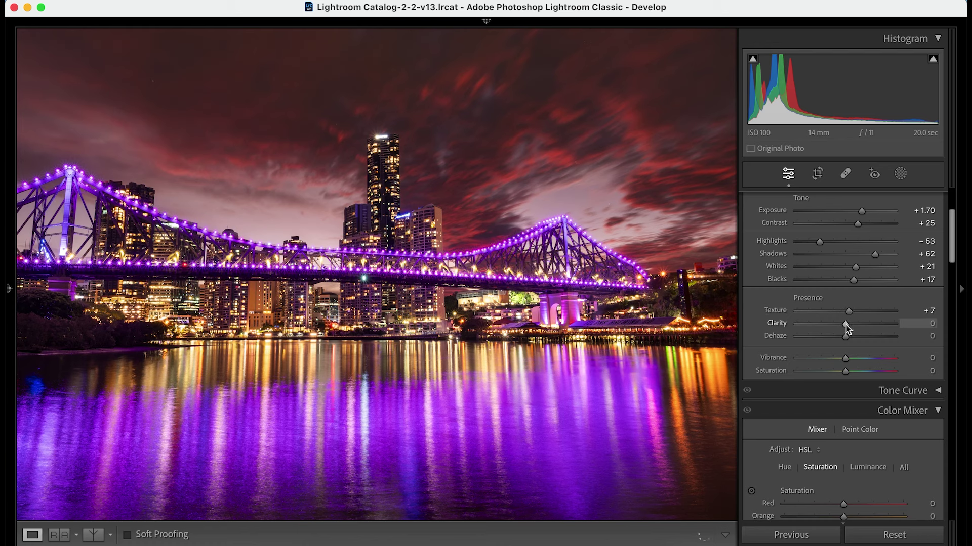
drag(848, 324, 849, 324)
Raise Sharpening Amount to about 65 and Vibrance to +17
click(374, 277)
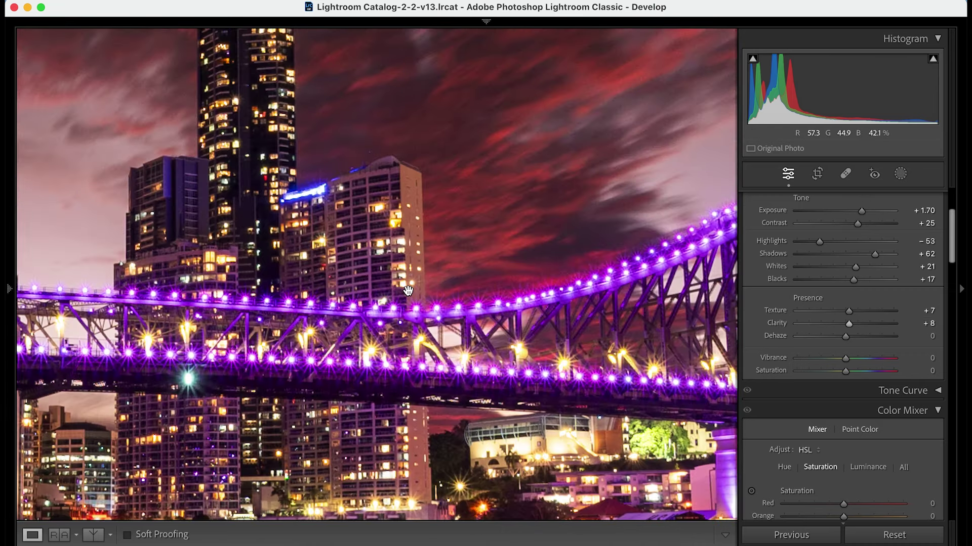
click(408, 290)
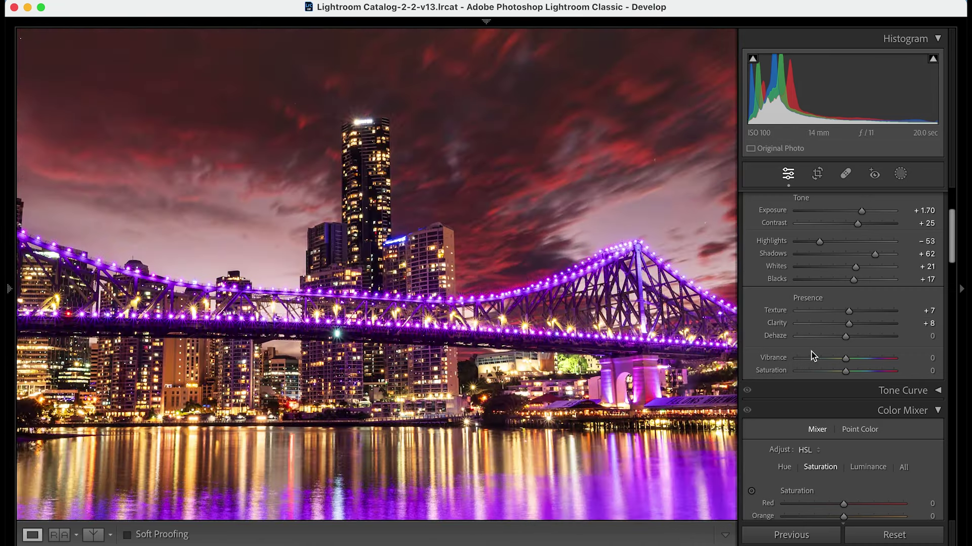
scroll(811, 352, down, 5)
scroll(812, 352, down, 5)
scroll(812, 351, down, 5)
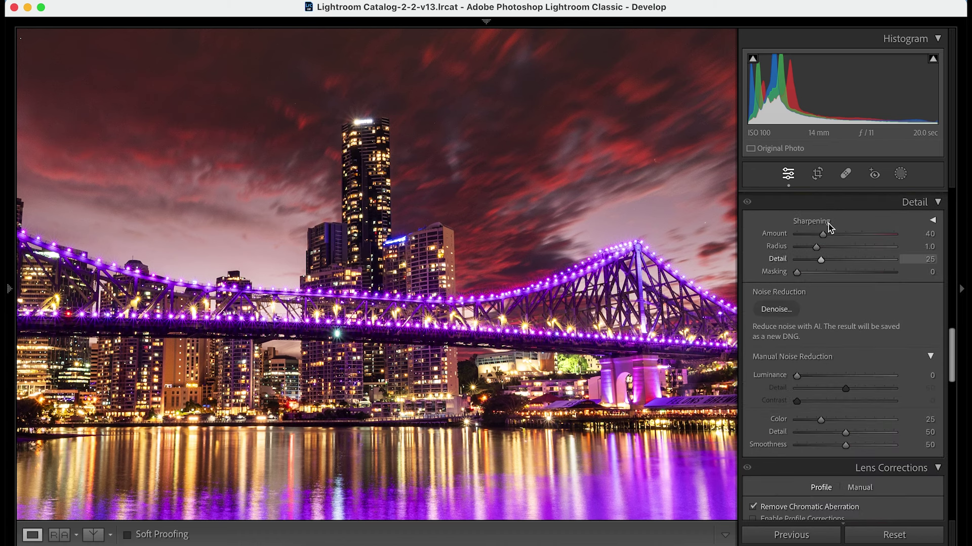
drag(823, 233, 840, 233)
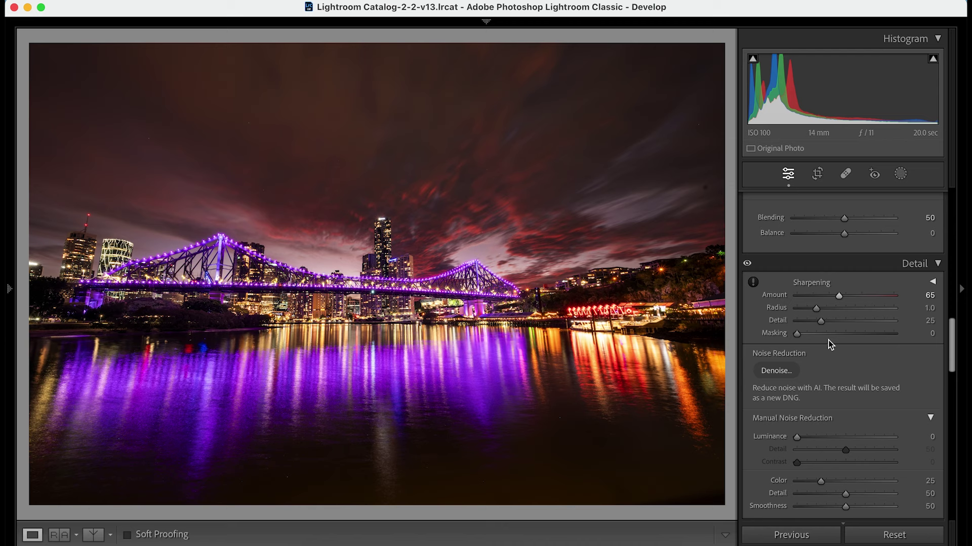
scroll(827, 343, up, 5)
scroll(828, 344, up, 5)
scroll(828, 344, up, 5)
scroll(827, 372, down, 2)
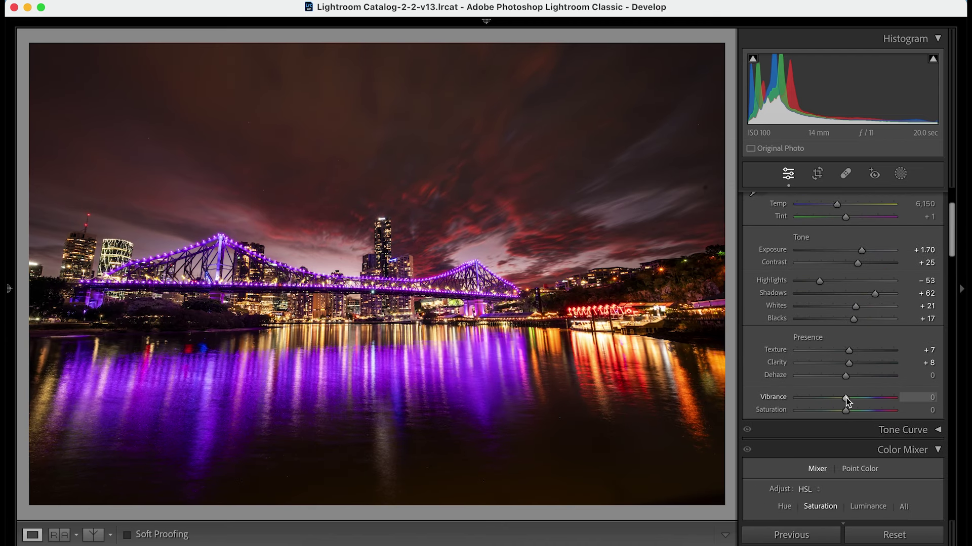
drag(846, 401, 859, 400)
drag(860, 401, 854, 397)
scroll(854, 398, up, 2)
click(591, 119)
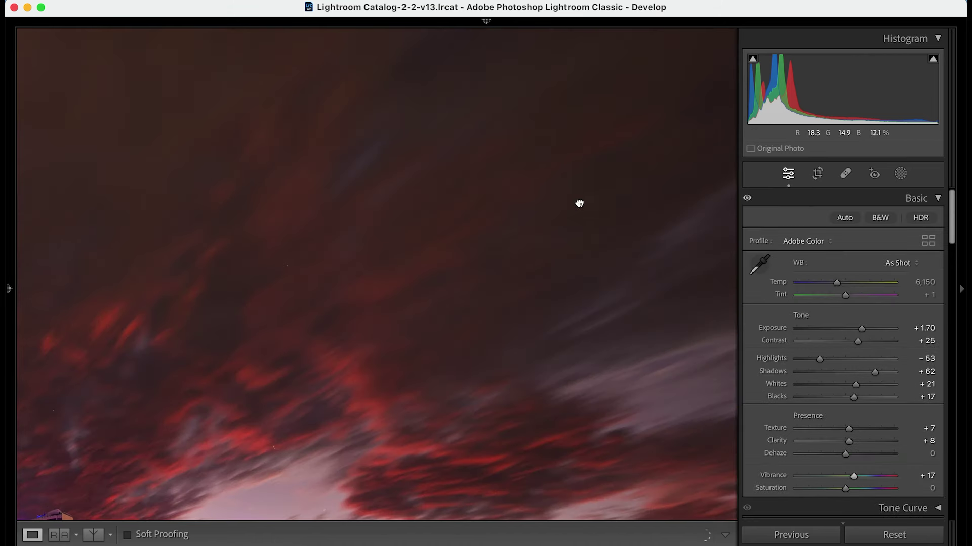
drag(580, 204, 337, 151)
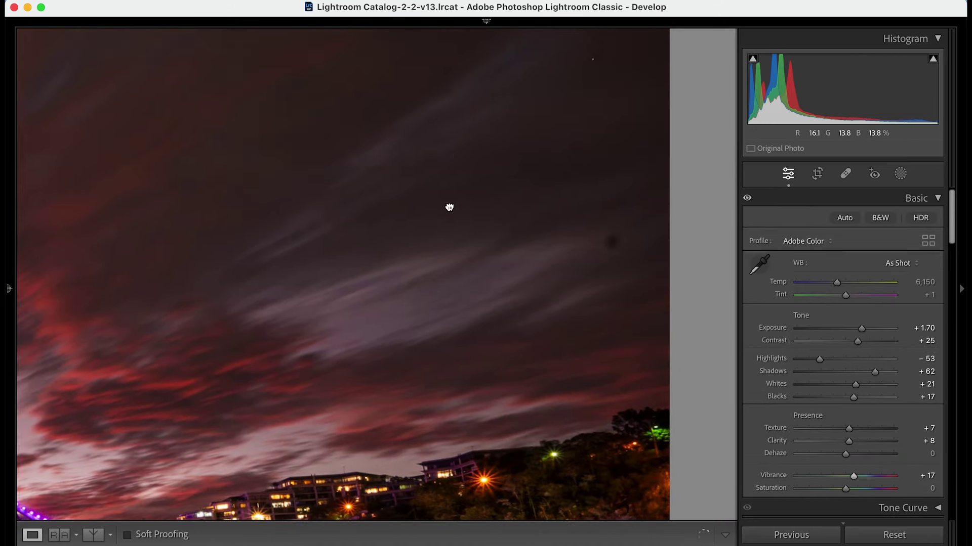
drag(448, 151, 460, 311)
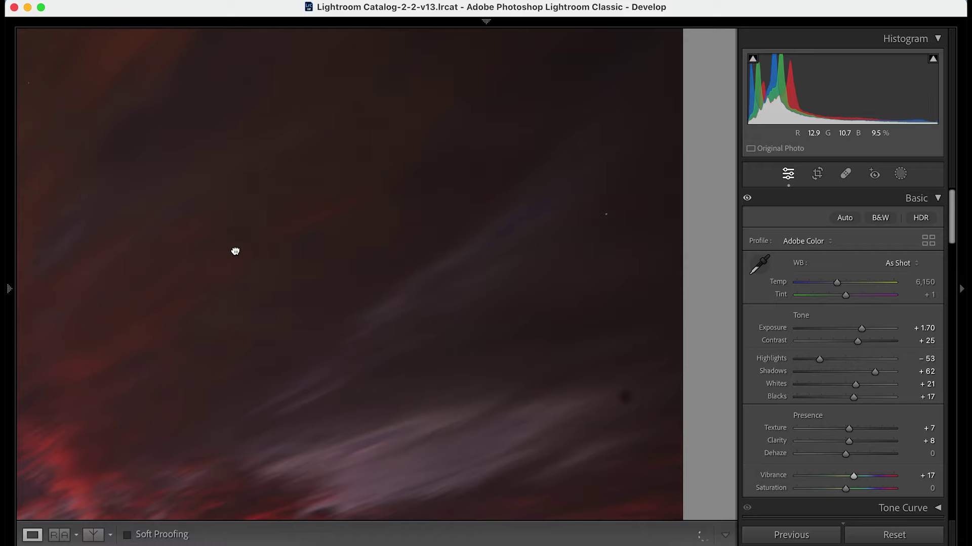
drag(235, 252, 544, 241)
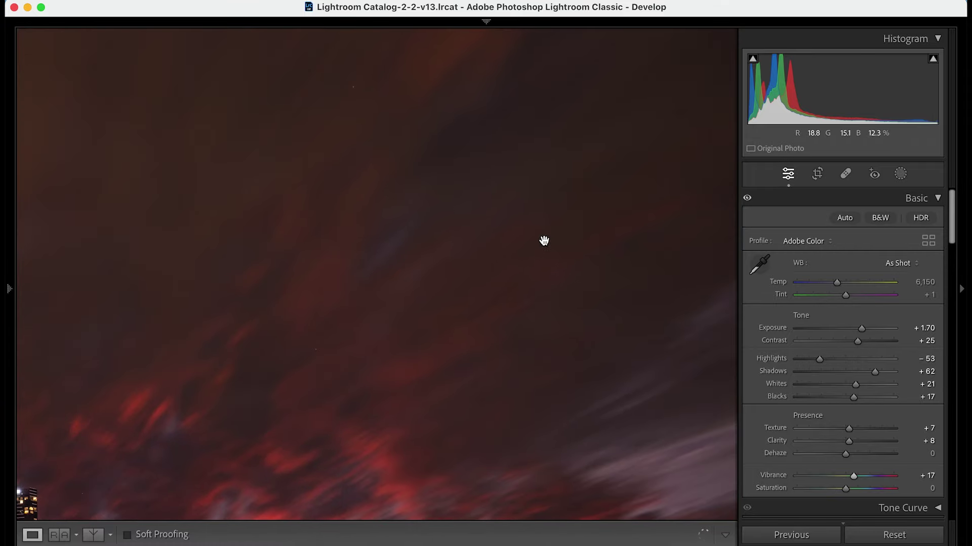
click(242, 297)
click(517, 352)
drag(164, 366, 576, 226)
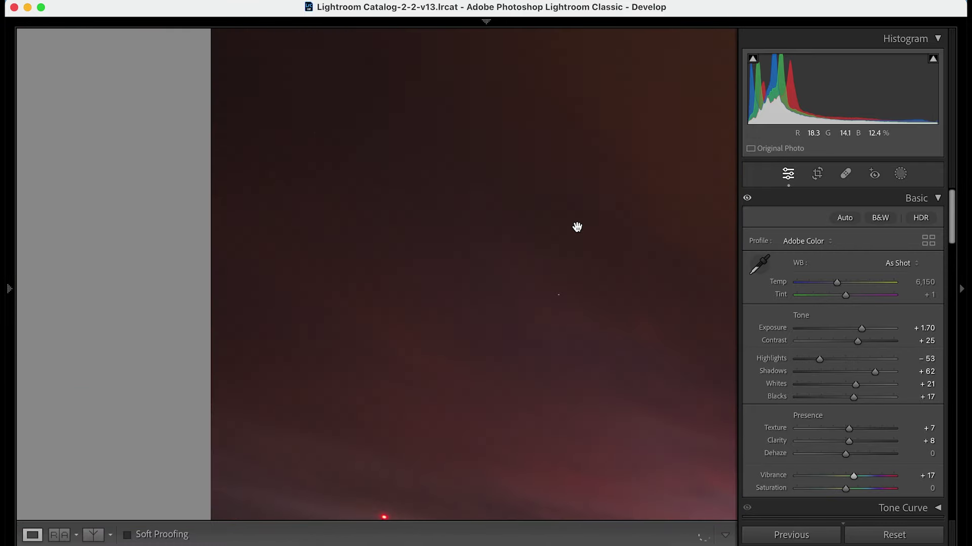
drag(492, 386, 341, 264)
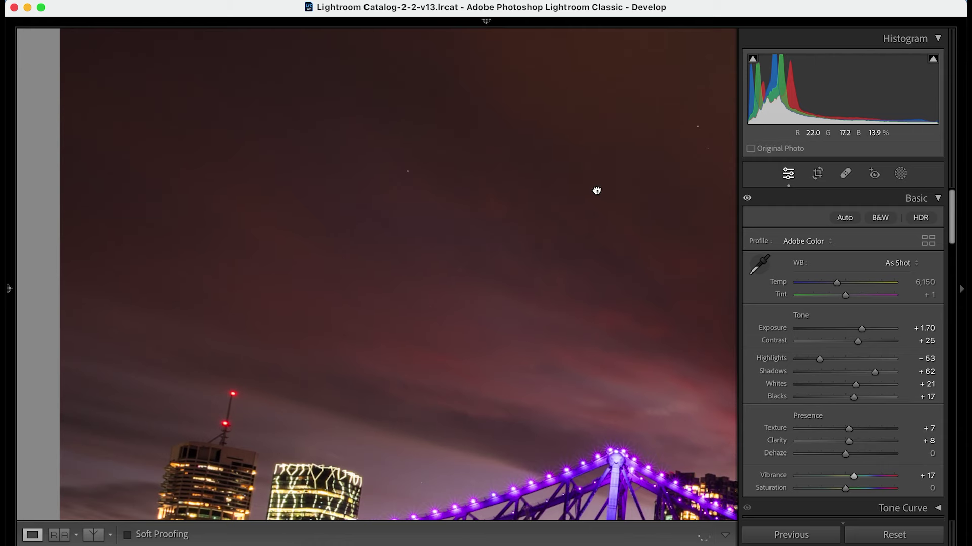
click(597, 191)
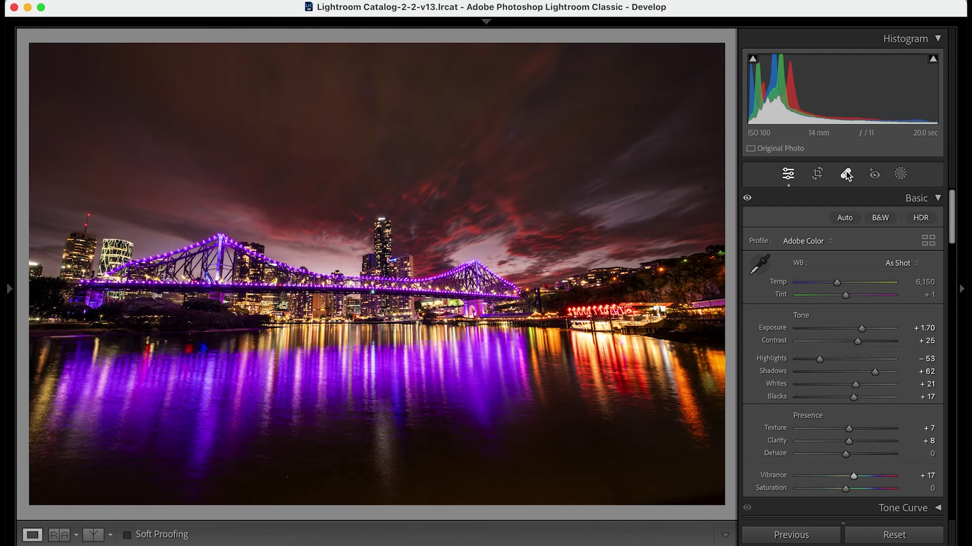
Set Spot Removal to Content-Aware, with Visualize Spots threshold adjusted to reveal dust
click(846, 174)
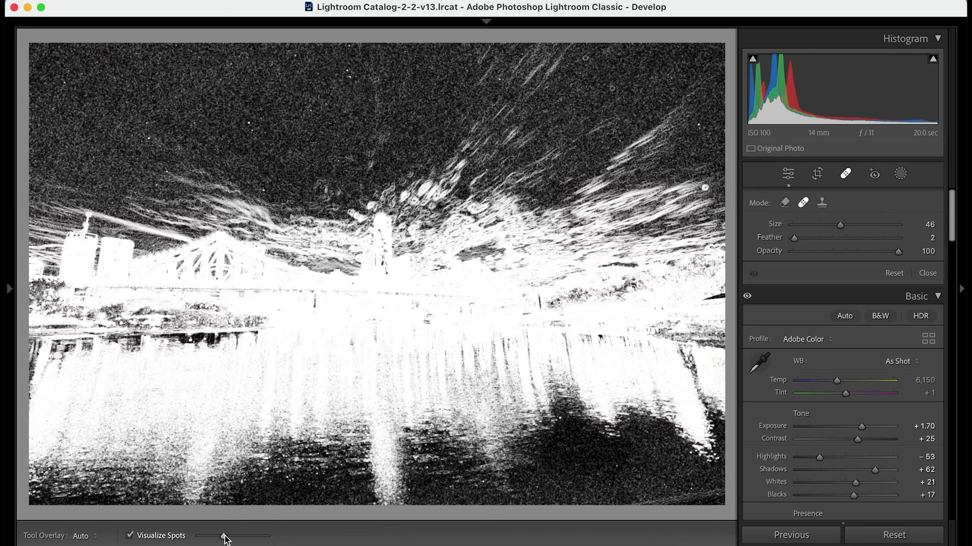
drag(223, 539, 225, 539)
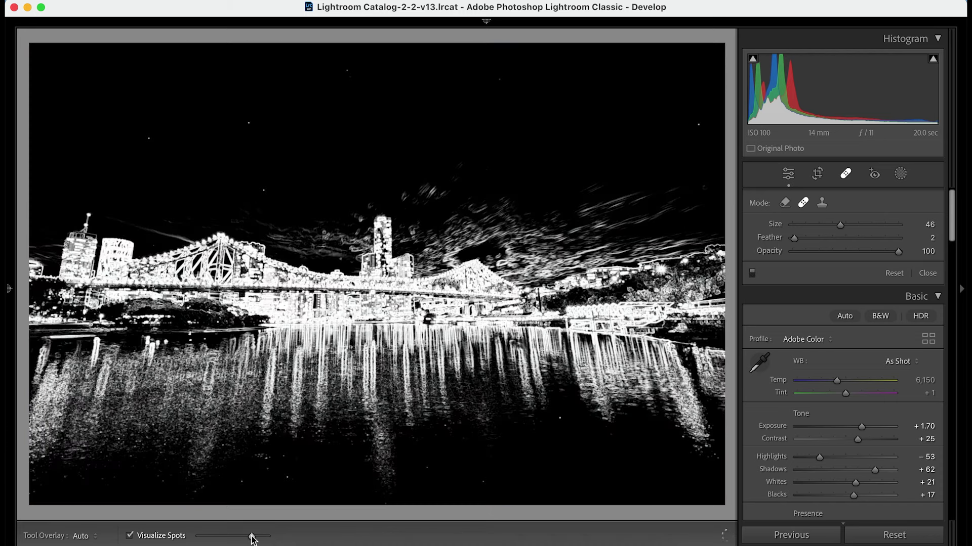
drag(248, 538, 246, 537)
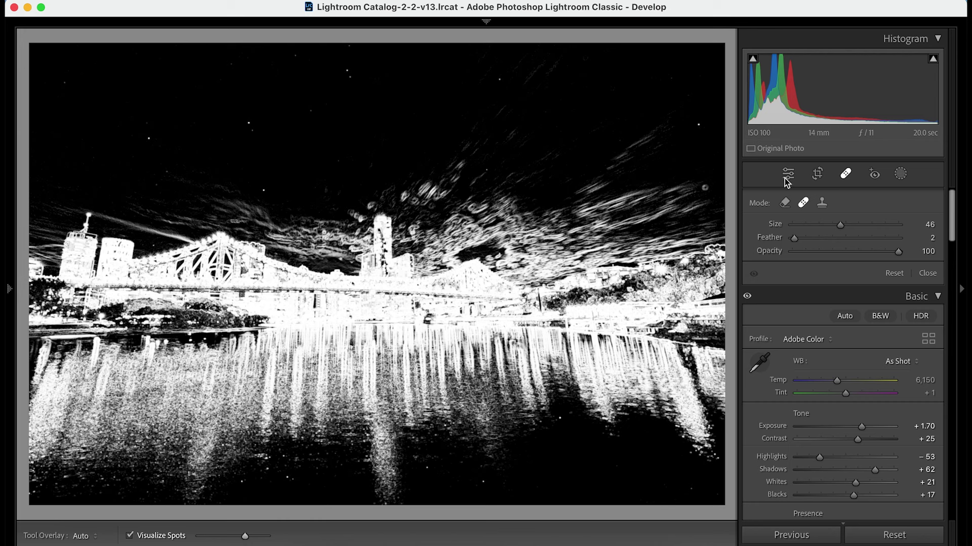
click(785, 204)
Remove three sky dust spots, bump sharpening to 70, and exit Spot Removal
key(equal)
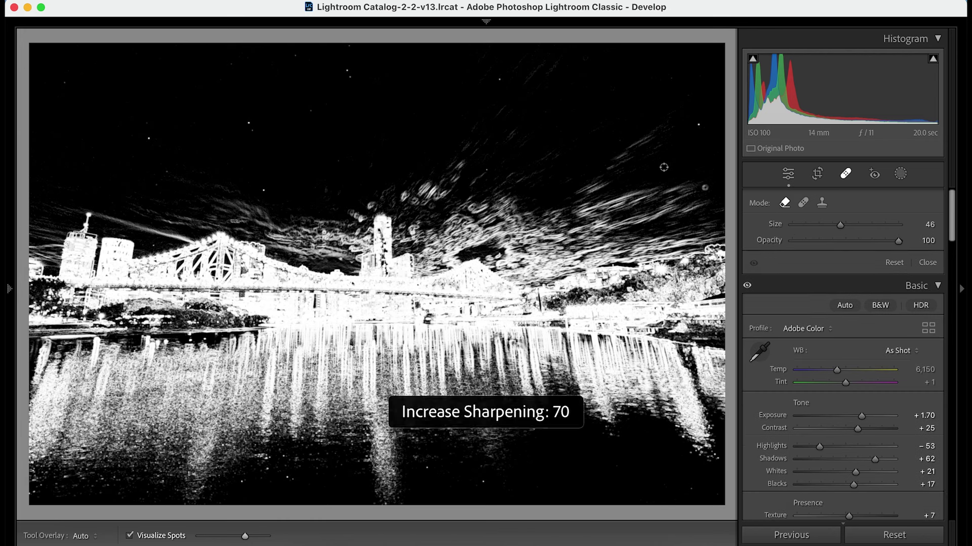
scroll(706, 121, up, 3)
click(705, 122)
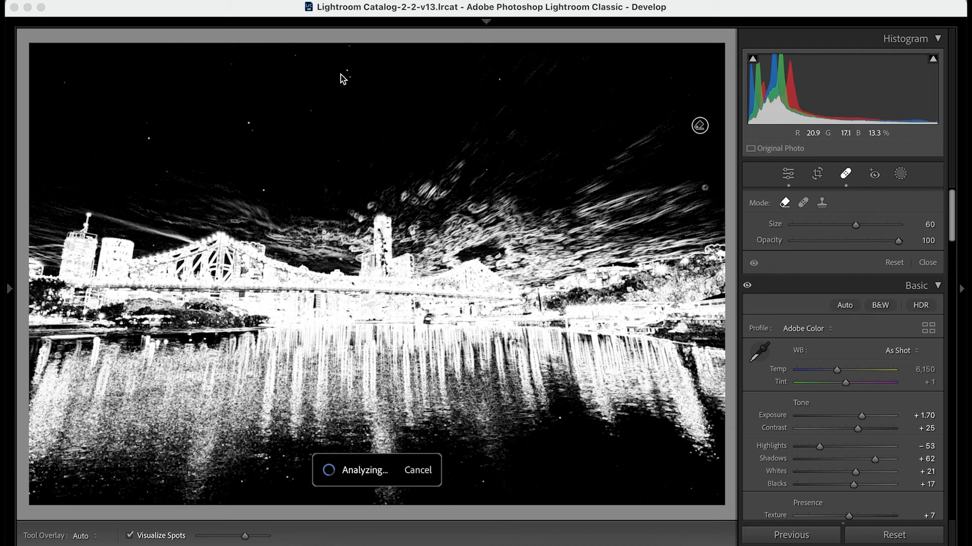
key(z)
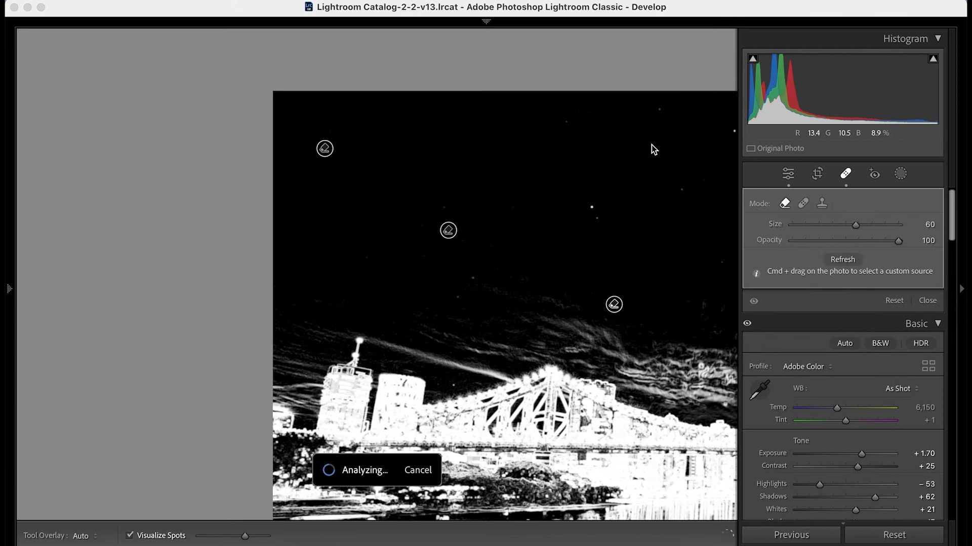
click(590, 208)
scroll(527, 191, right, 5)
key(super+equal)
scroll(304, 327, down, 3)
click(245, 240)
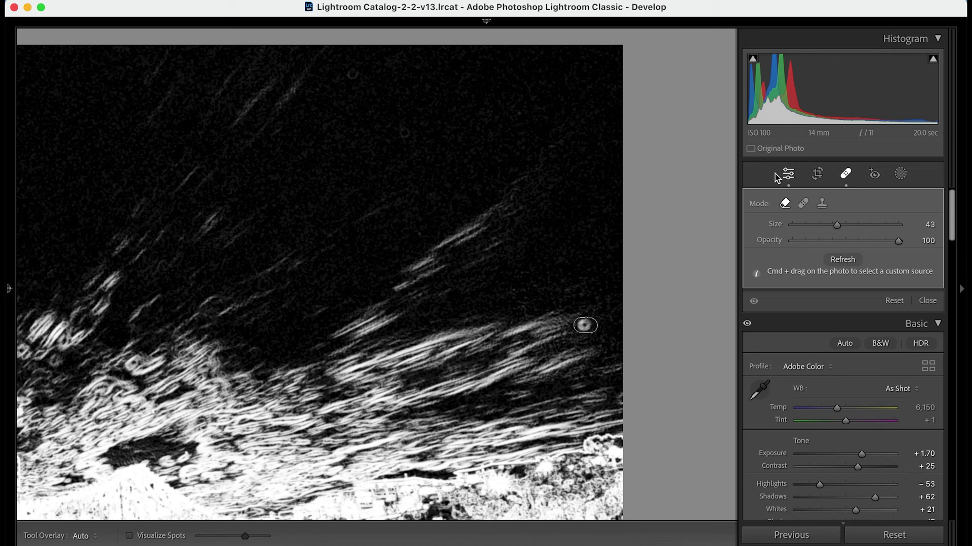
click(788, 175)
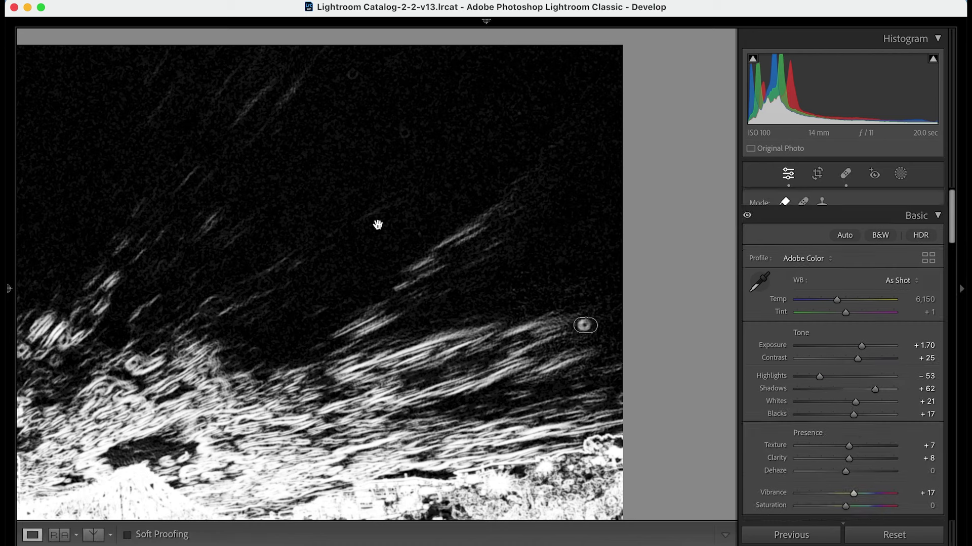
click(378, 226)
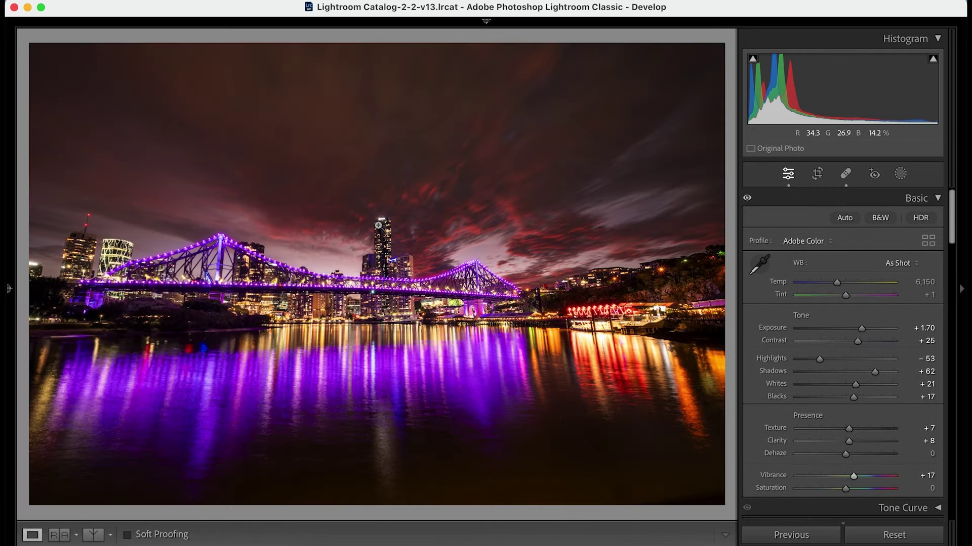